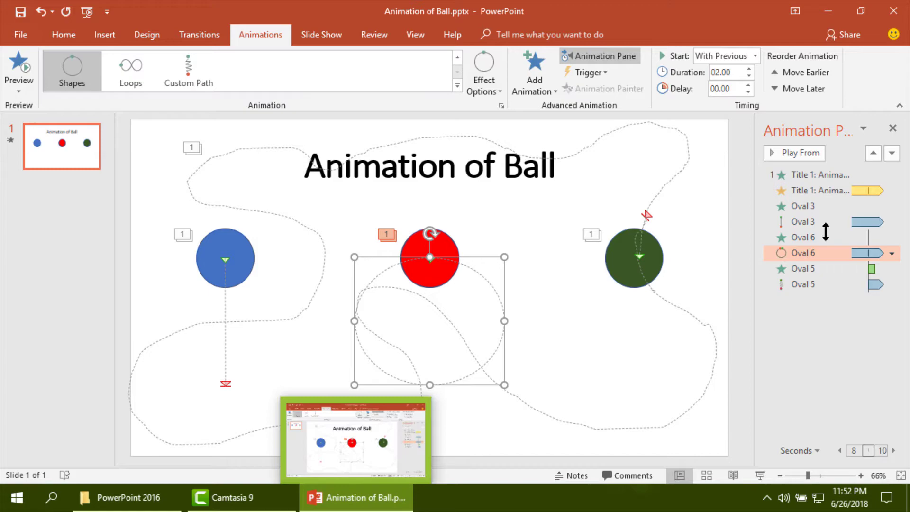
Close the Animation of Ball example and launch PowerPoint 2016 from Windows search
{"action": "left_click", "coordinate": [895, 13]}
{"action": "left_click", "coordinate": [52, 498]}
{"action": "type", "text": "powe"}
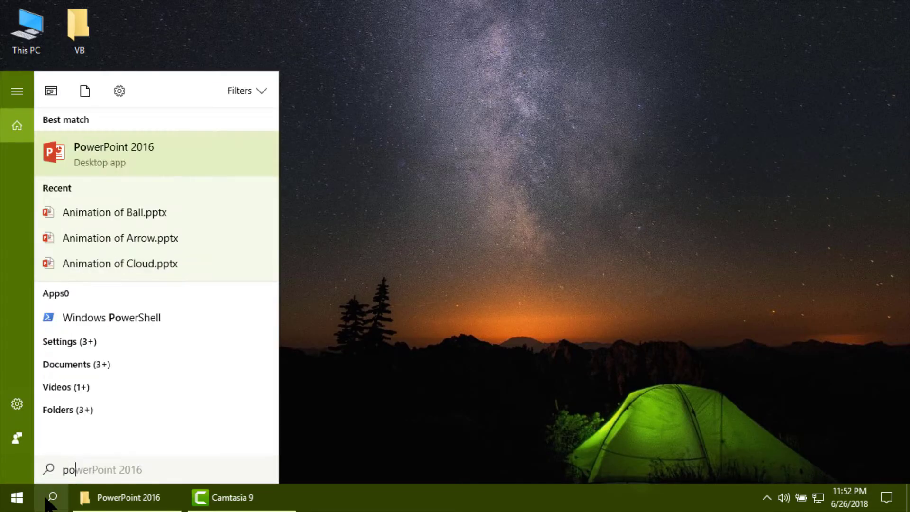
{"action": "left_click", "coordinate": [136, 150]}
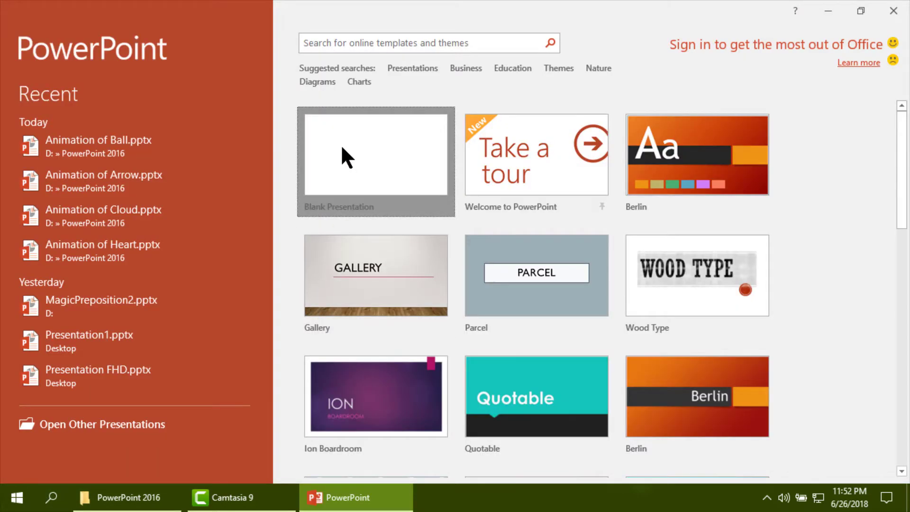
Start a blank presentation and add the bold title 'Animation of Ball' near the slide top
{"action": "left_click", "coordinate": [342, 148]}
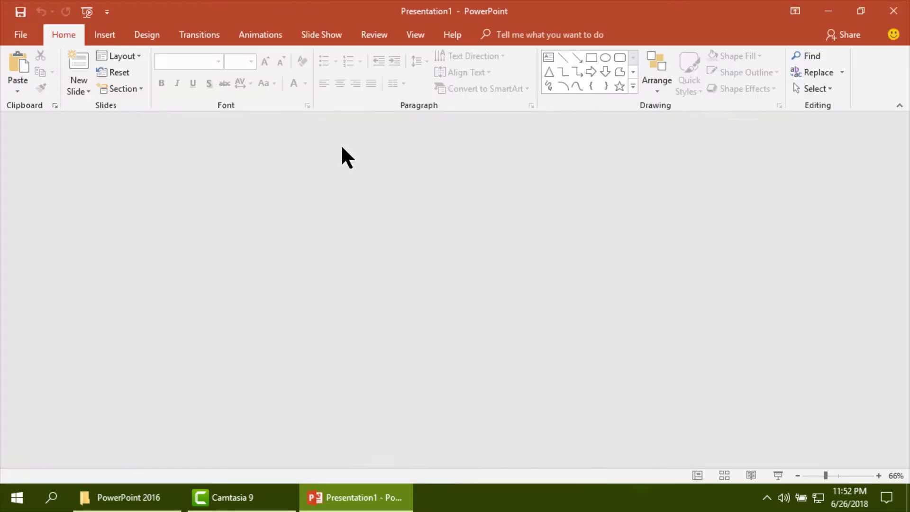
{"action": "left_click", "coordinate": [520, 265]}
{"action": "type", "text": "Animat"}
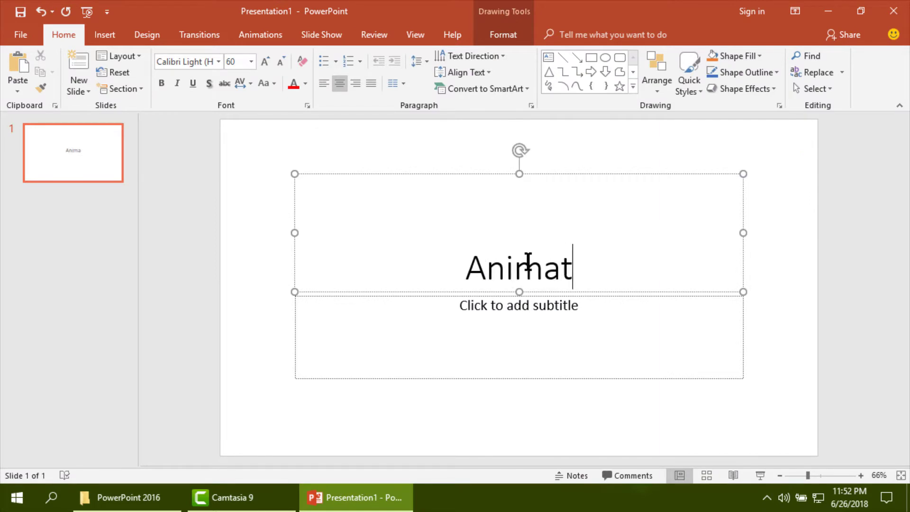
{"action": "type", "text": "ion of Ball"}
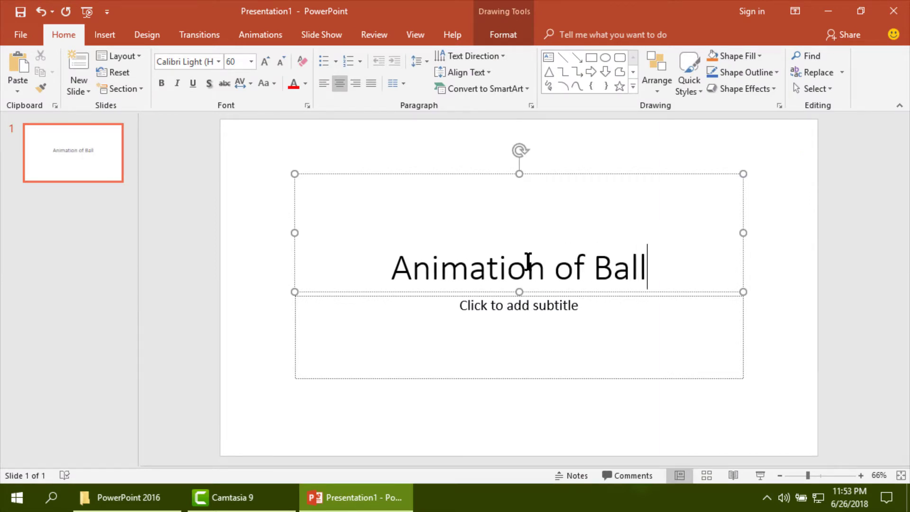
{"action": "key", "text": "ctrl+a"}
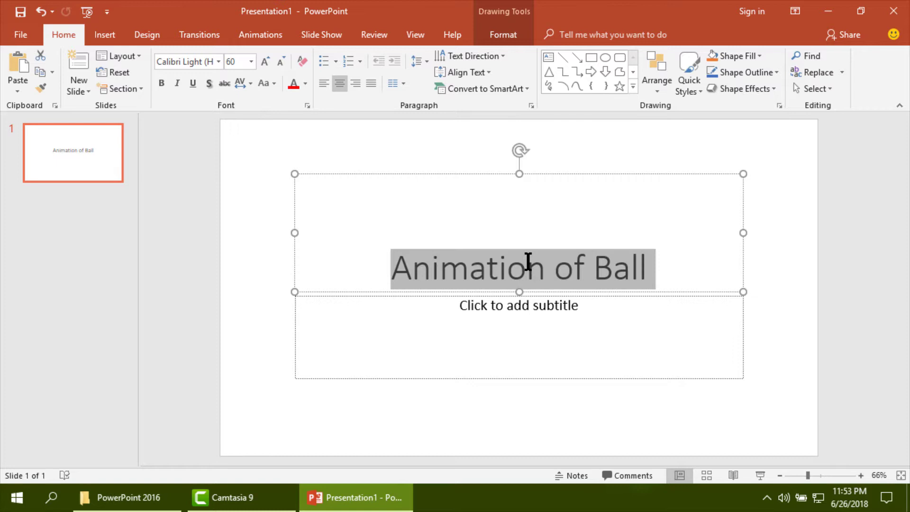
{"action": "key", "text": "ctrl+b"}
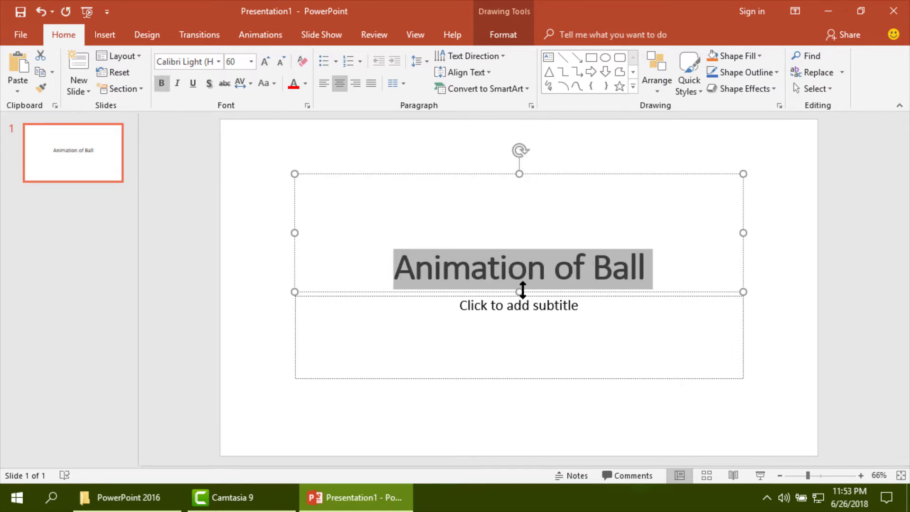
{"action": "left_click_drag", "start_coordinate": [523, 290], "coordinate": [520, 209]}
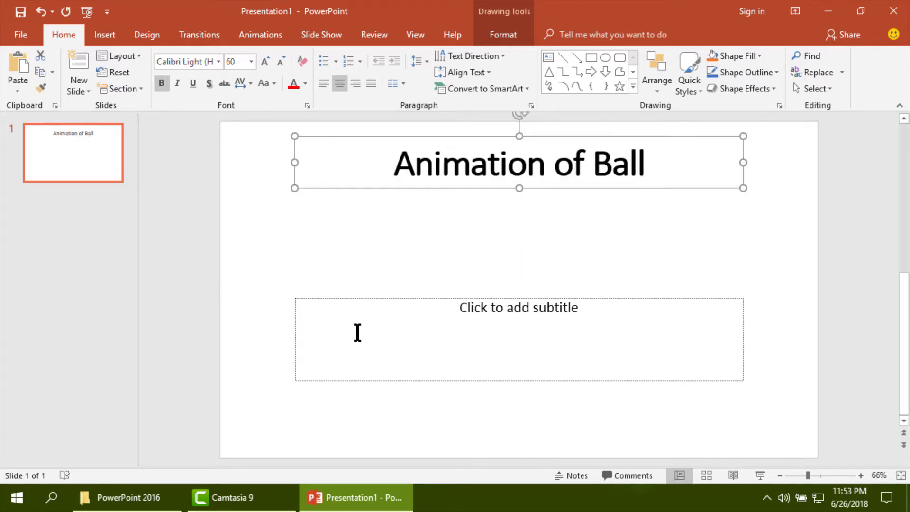
Delete the subtitle placeholder
{"action": "left_click", "coordinate": [357, 333]}
{"action": "left_click", "coordinate": [363, 298]}
{"action": "key", "text": "Delete"}
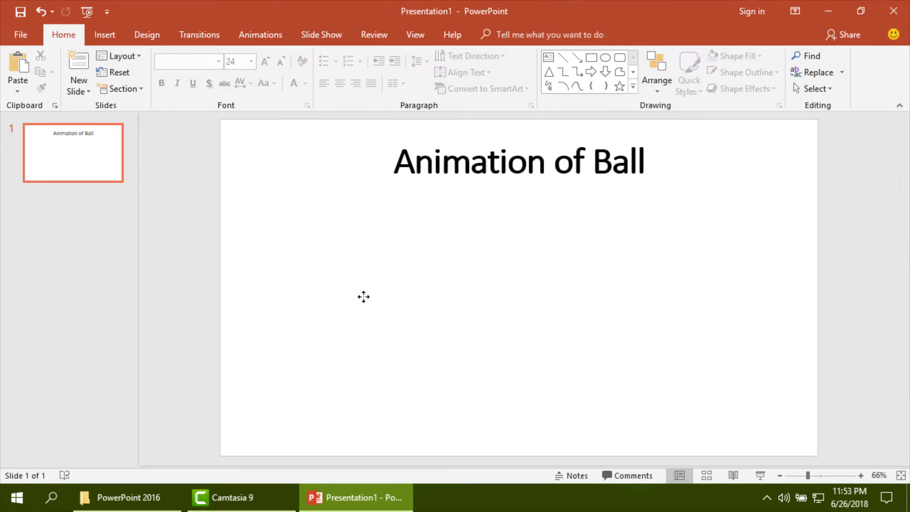
Draw the circles in a row below the title with the Oval shape
{"action": "left_click", "coordinate": [633, 86]}
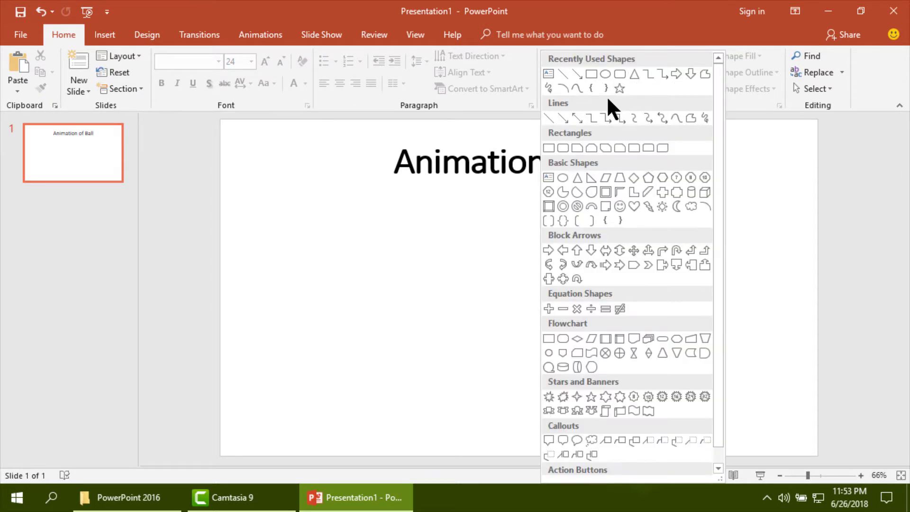
{"action": "left_click", "coordinate": [562, 176]}
{"action": "left_click_drag", "start_coordinate": [287, 228], "coordinate": [742, 270]}
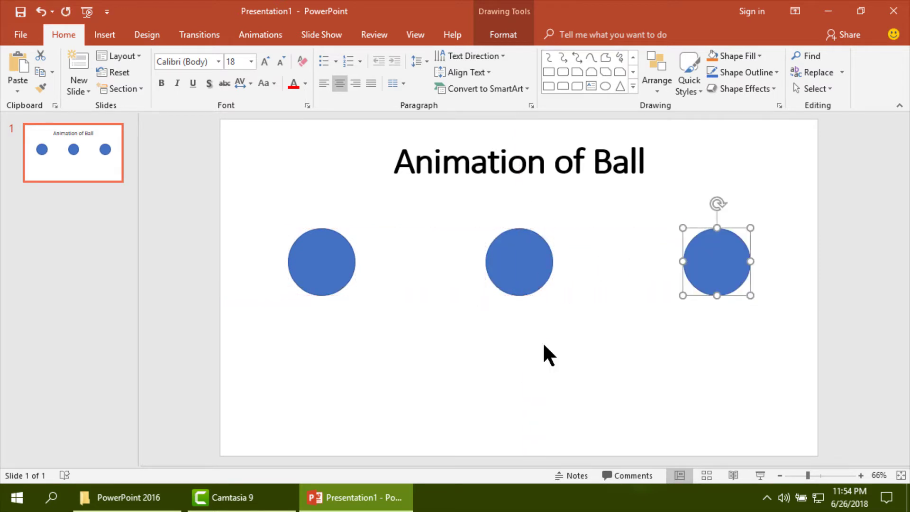
Fill the middle circle red and the right circle green, leaving the left one blue
{"action": "left_click", "coordinate": [308, 274]}
{"action": "left_click", "coordinate": [540, 269]}
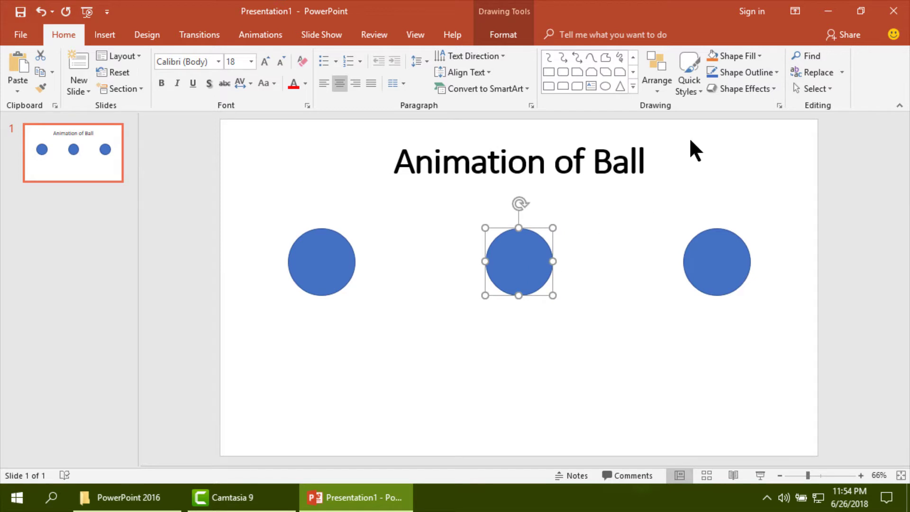
{"action": "left_click", "coordinate": [760, 55]}
{"action": "left_click", "coordinate": [723, 163]}
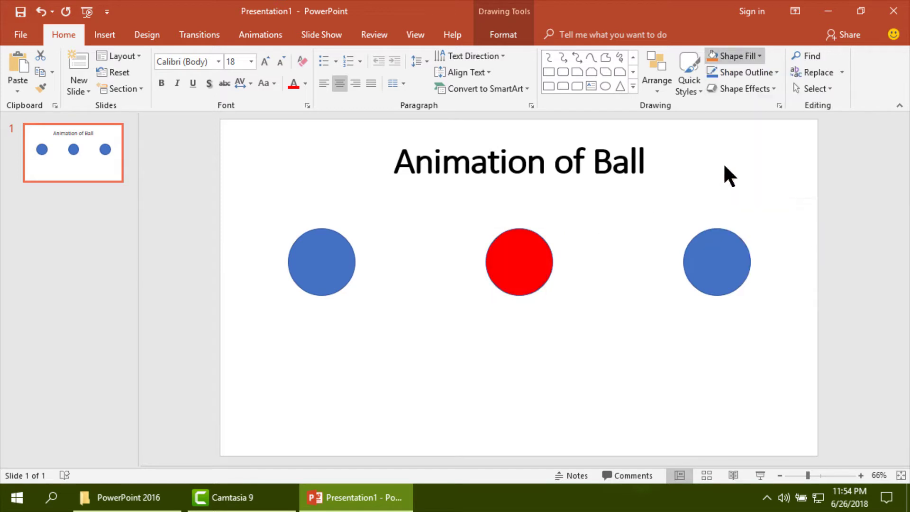
{"action": "left_click", "coordinate": [721, 282]}
{"action": "left_click", "coordinate": [760, 56]}
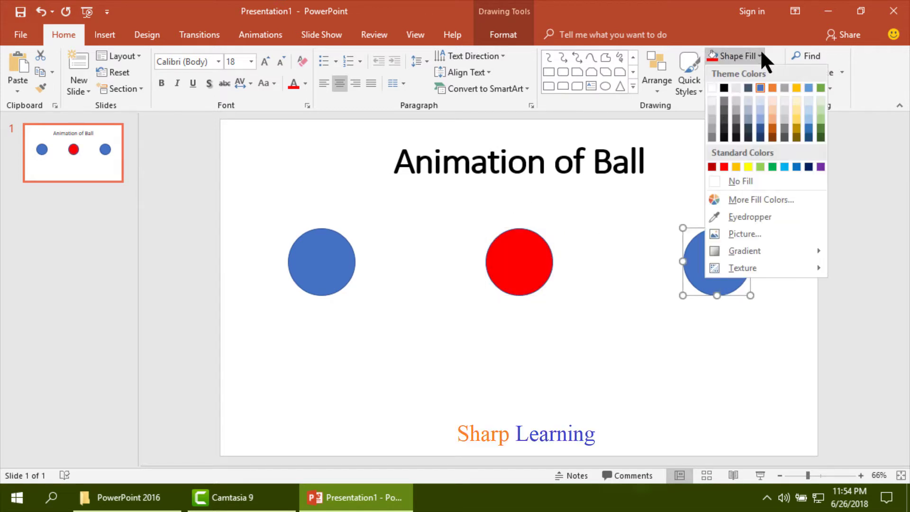
{"action": "left_click", "coordinate": [821, 128]}
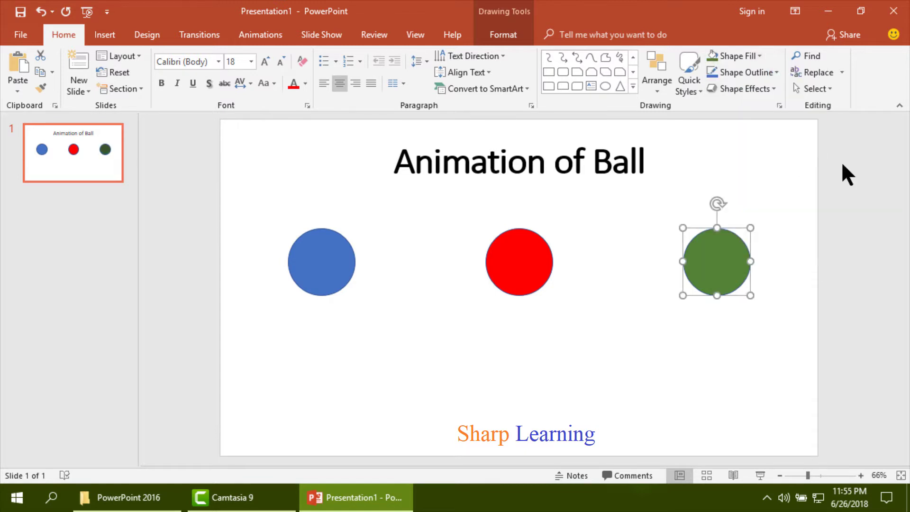
{"action": "left_click", "coordinate": [845, 335]}
Show the Animation Pane and give the title a Fly In entrance
{"action": "left_click", "coordinate": [261, 35]}
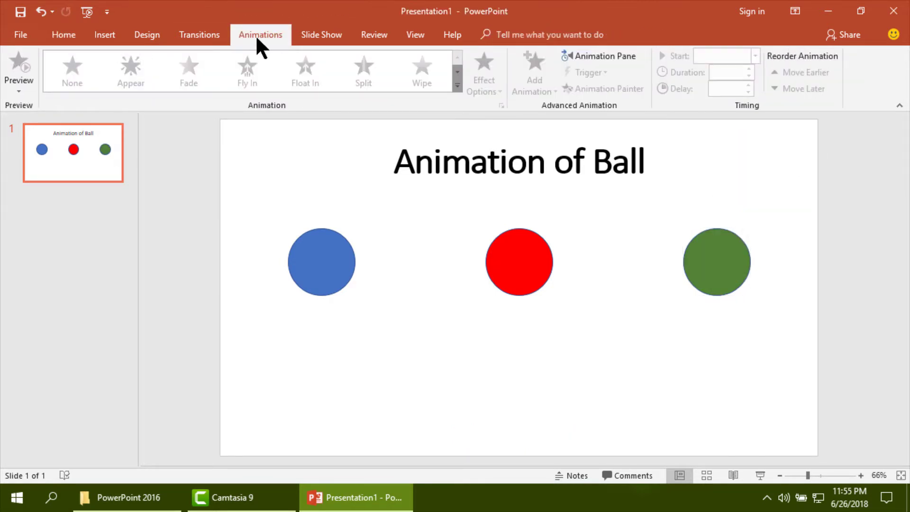
{"action": "left_click", "coordinate": [612, 53]}
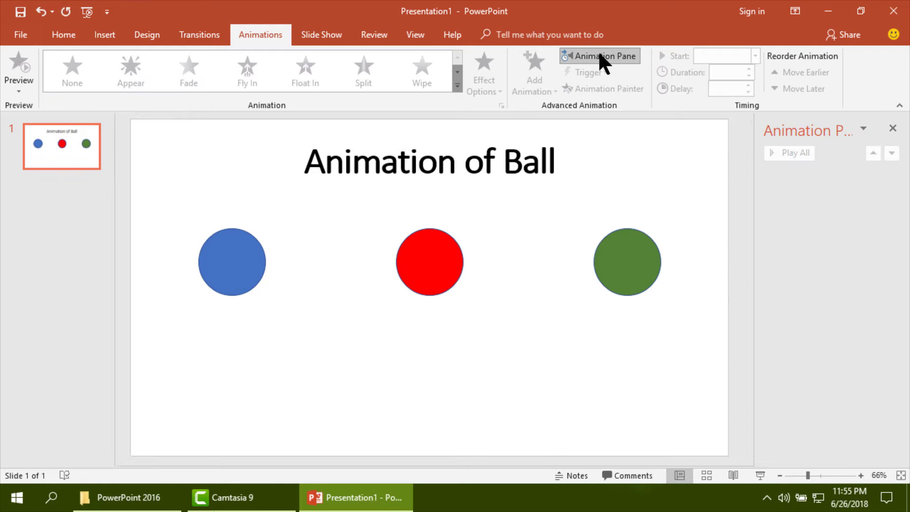
{"action": "left_click", "coordinate": [453, 174]}
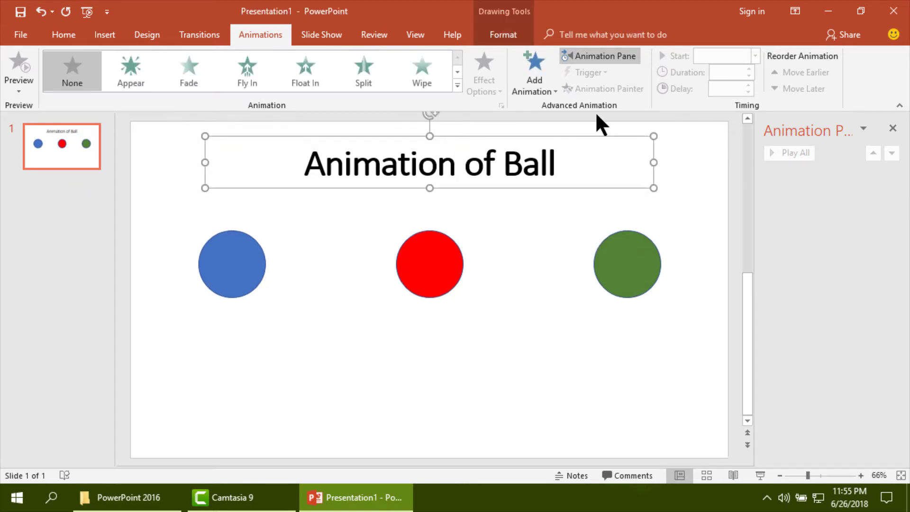
{"action": "left_click", "coordinate": [553, 88]}
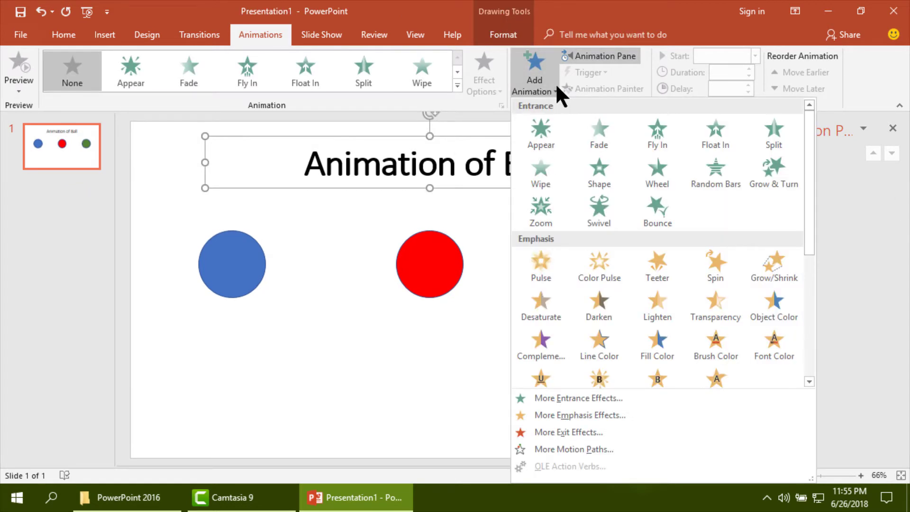
{"action": "left_click", "coordinate": [656, 139]}
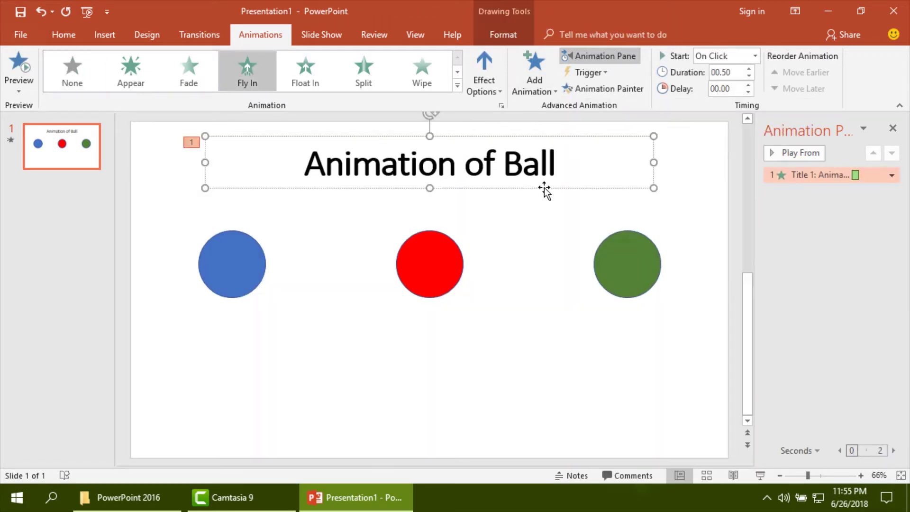
Add a Color Pulse emphasis to the title
{"action": "left_click", "coordinate": [556, 88]}
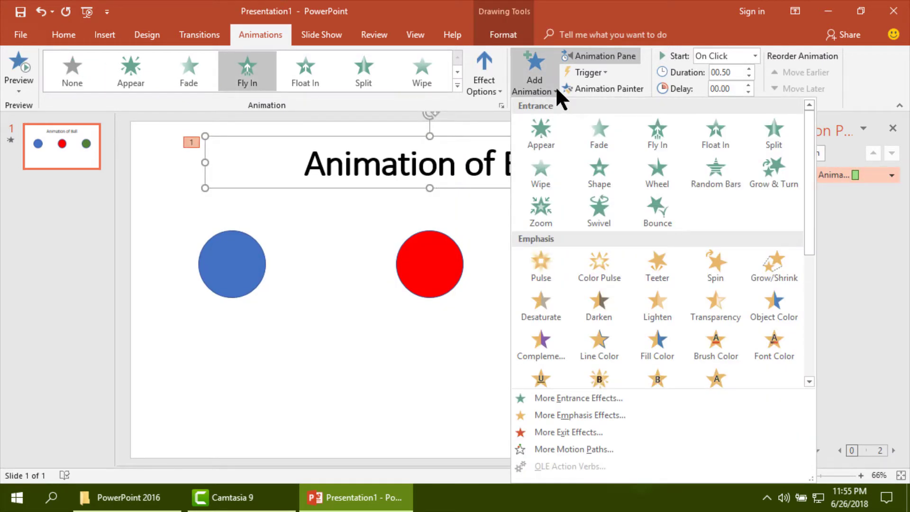
{"action": "scroll", "coordinate": [804, 226], "scroll_direction": "down", "scroll_amount": 3}
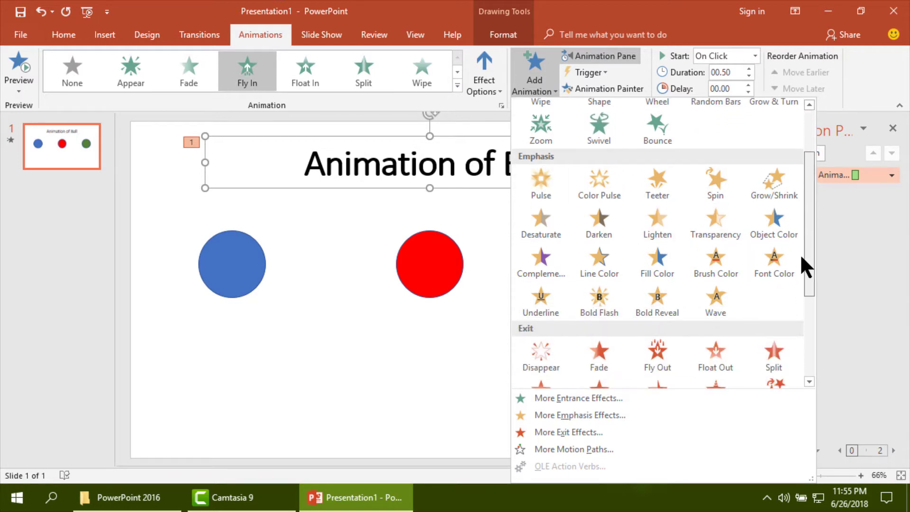
{"action": "left_click", "coordinate": [598, 183]}
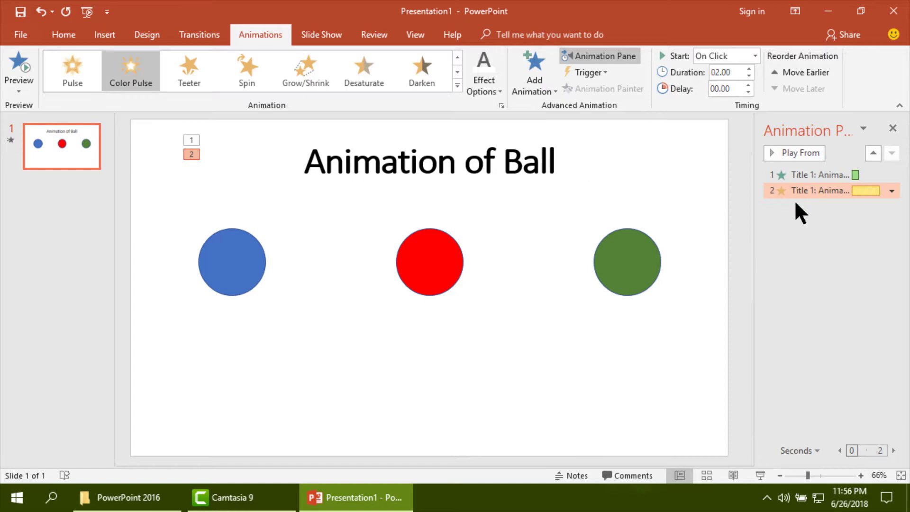
Start the title's Color Pulse After Previous and set it to repeat Until End of Slide
{"action": "left_click", "coordinate": [755, 56]}
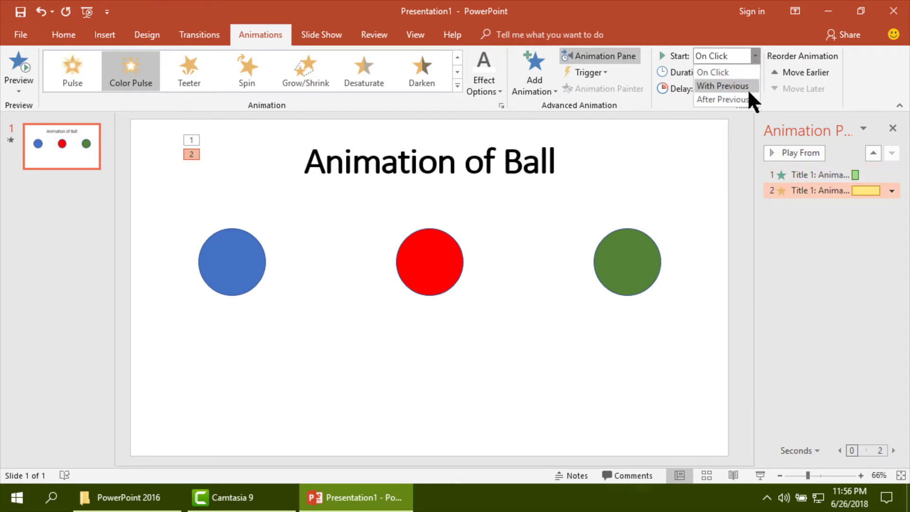
{"action": "left_click", "coordinate": [719, 99]}
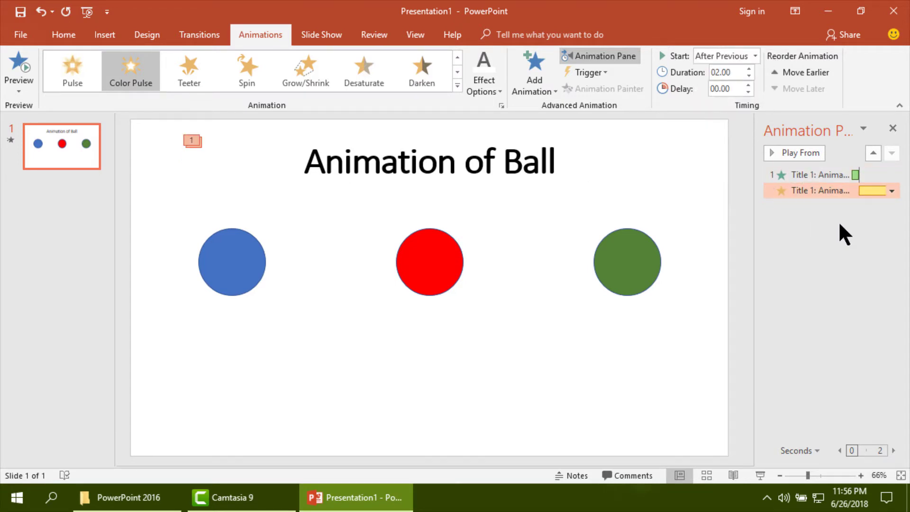
{"action": "left_click", "coordinate": [892, 190]}
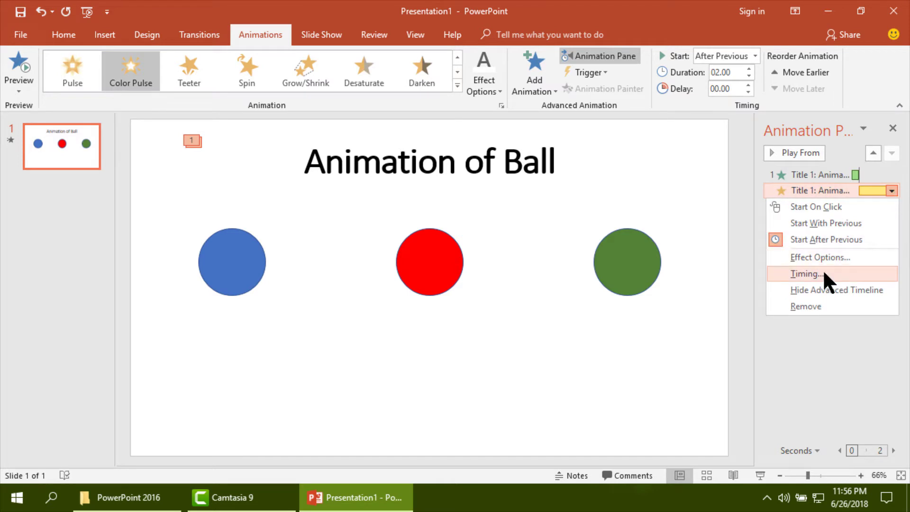
{"action": "left_click", "coordinate": [812, 282]}
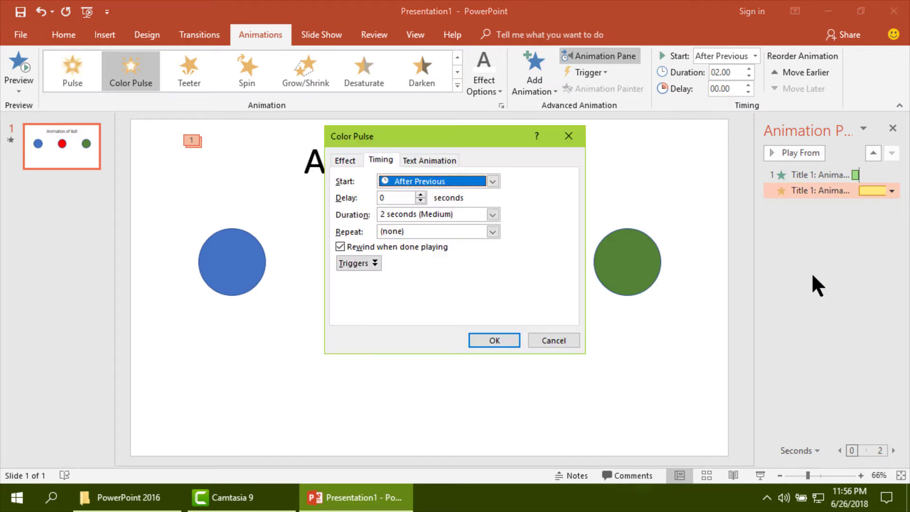
{"action": "left_click", "coordinate": [493, 231]}
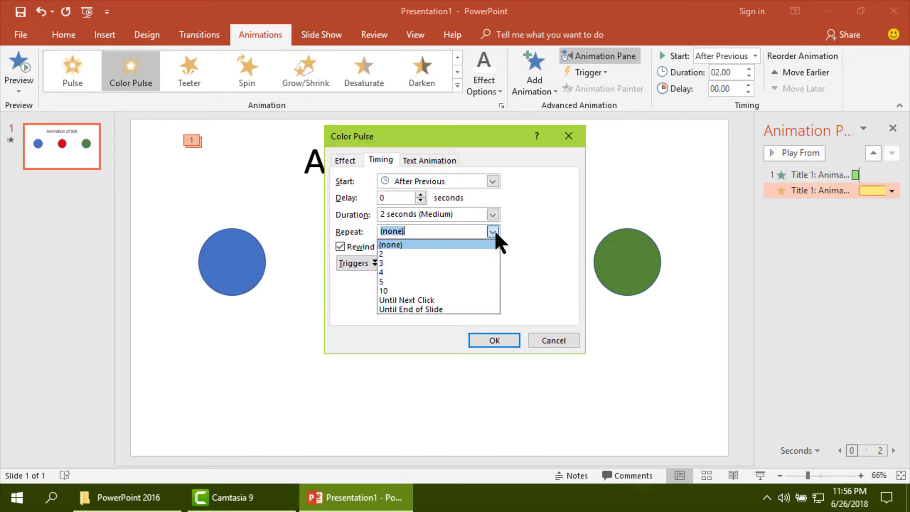
{"action": "left_click", "coordinate": [443, 309]}
{"action": "left_click", "coordinate": [491, 340]}
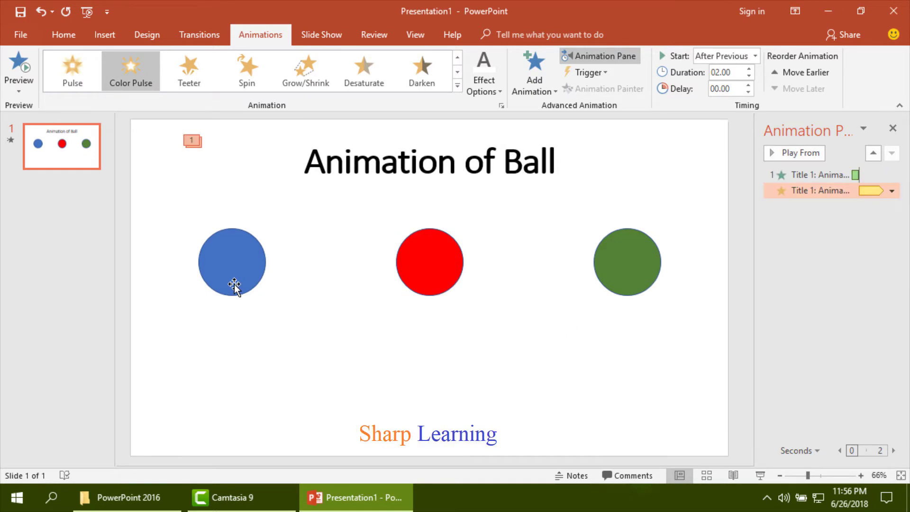
Give the blue ball a Fly In entrance starting After Previous
{"action": "left_click", "coordinate": [235, 285]}
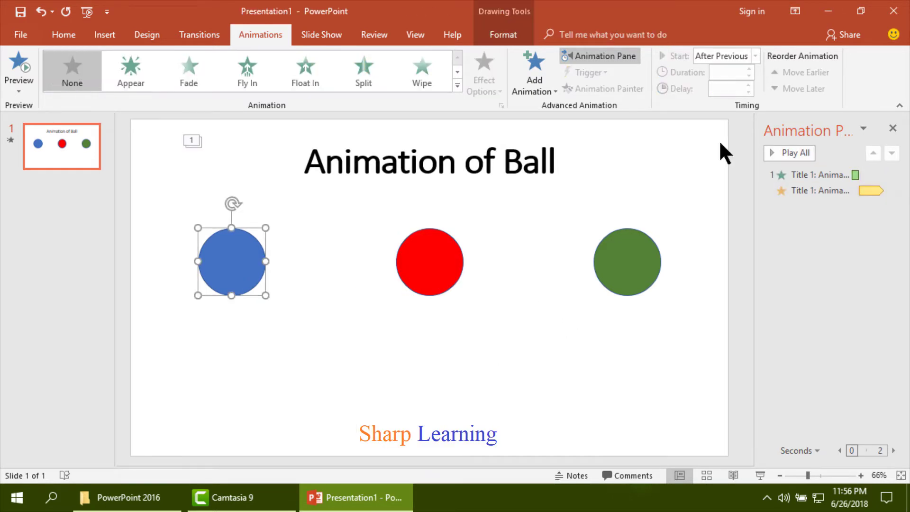
{"action": "left_click", "coordinate": [554, 87]}
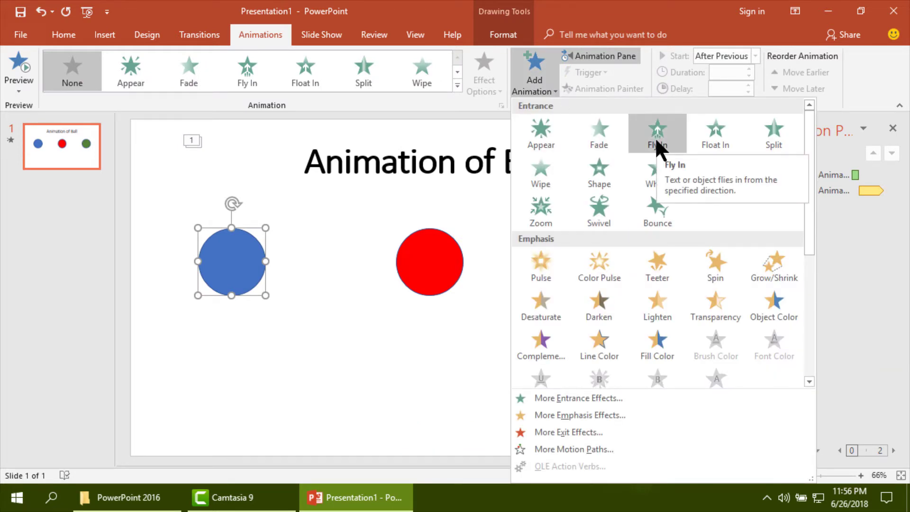
{"action": "left_click", "coordinate": [656, 139]}
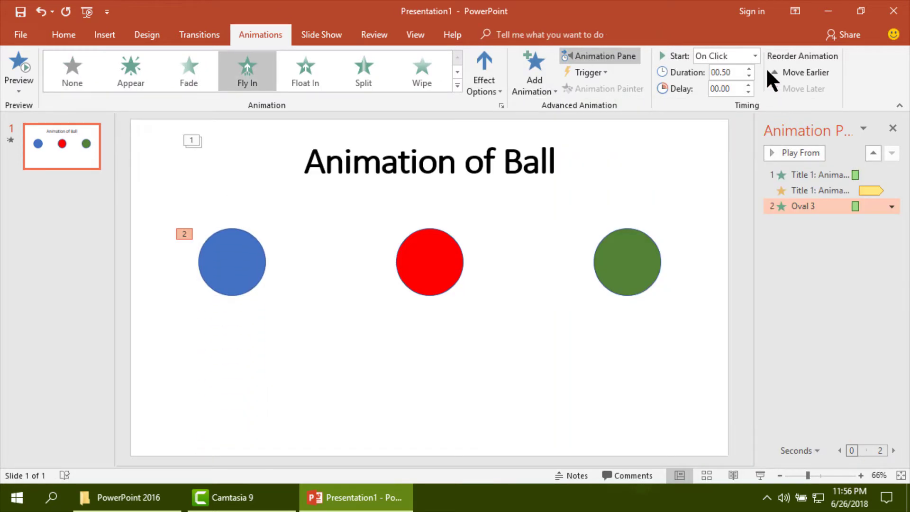
{"action": "left_click", "coordinate": [755, 56]}
{"action": "left_click", "coordinate": [717, 100]}
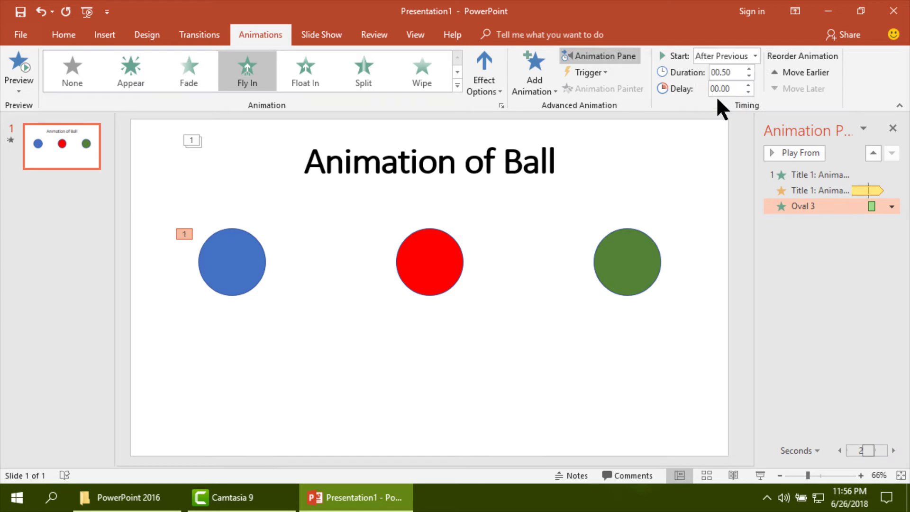
Add a downward Lines motion path to the blue ball, lengthened, starting With Previous
{"action": "left_click", "coordinate": [554, 90]}
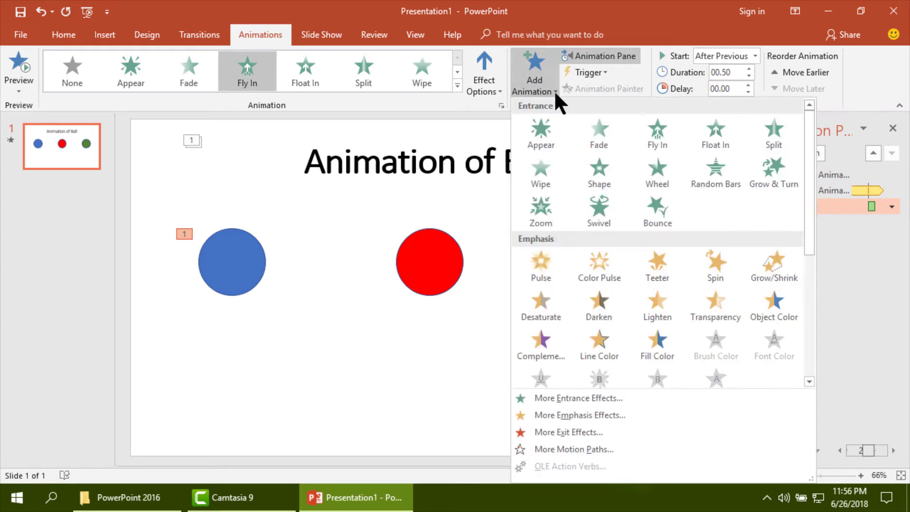
{"action": "left_click_drag", "start_coordinate": [809, 166], "coordinate": [794, 311]}
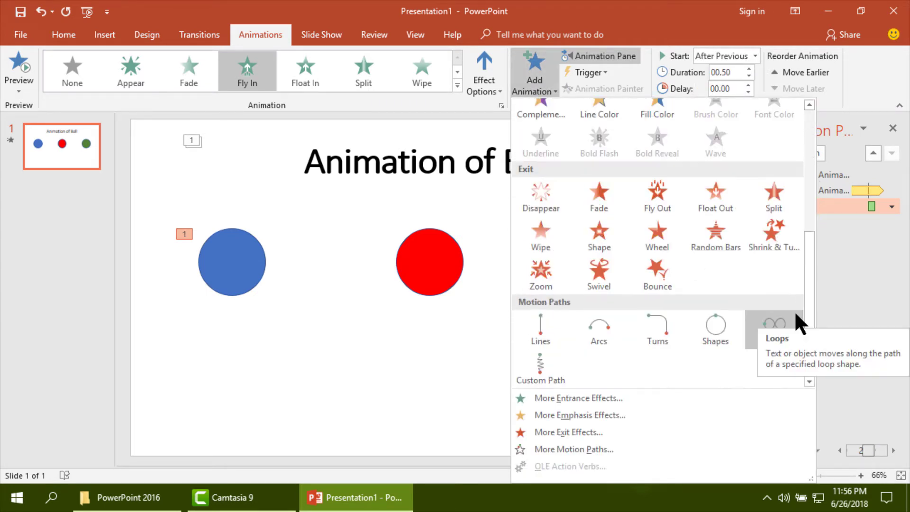
{"action": "left_click", "coordinate": [541, 329]}
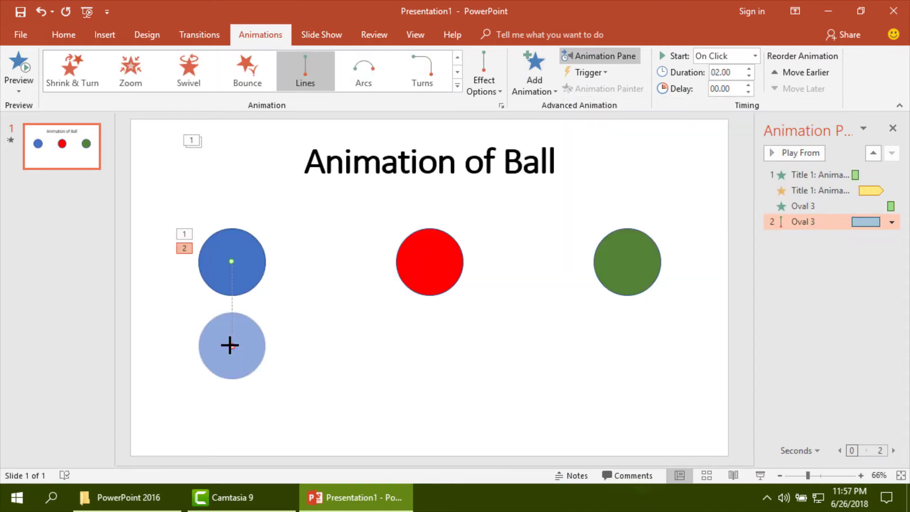
{"action": "left_click_drag", "start_coordinate": [230, 346], "coordinate": [230, 386]}
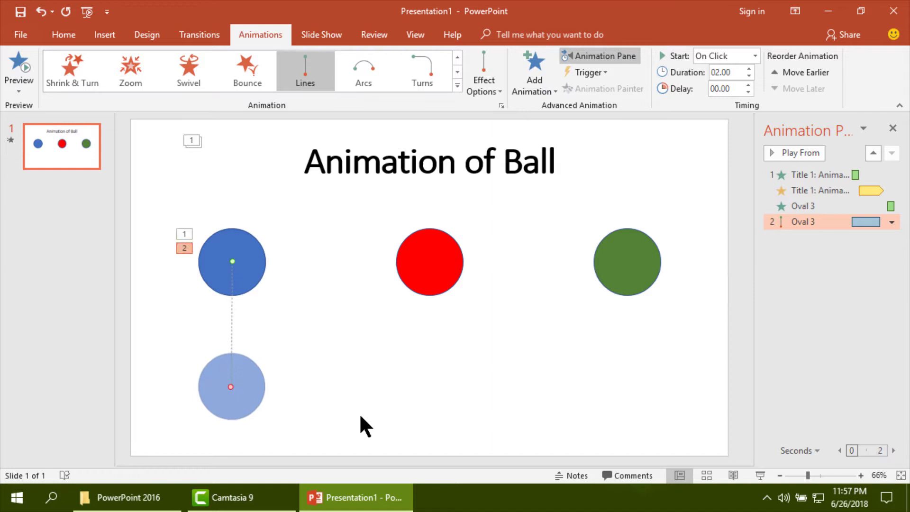
{"action": "left_click", "coordinate": [755, 55]}
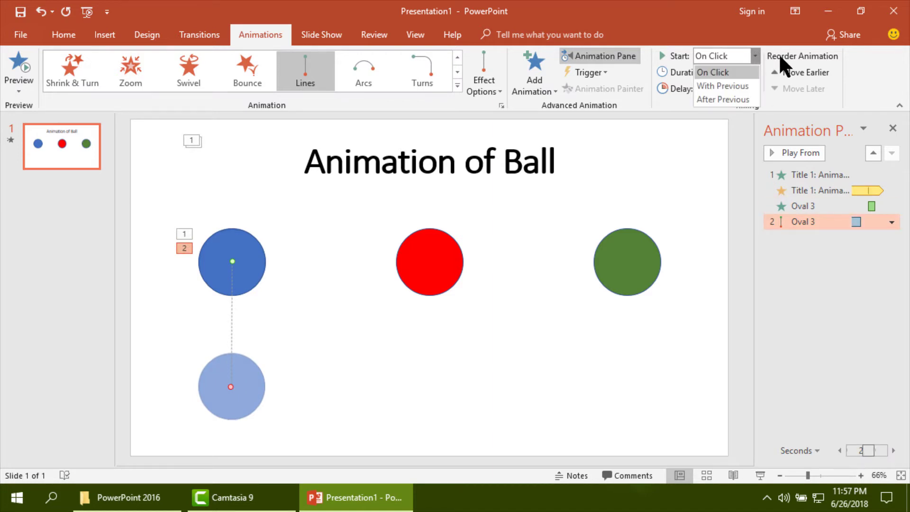
{"action": "left_click", "coordinate": [733, 85]}
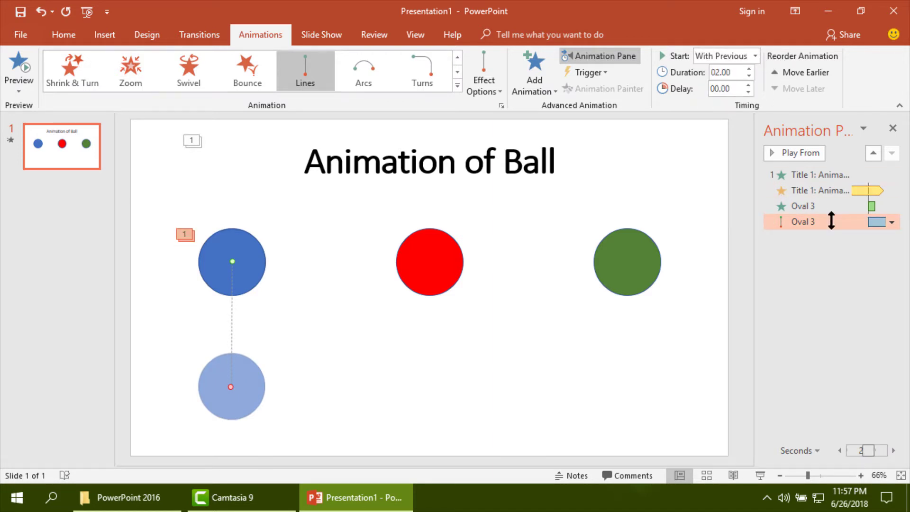
{"action": "left_click", "coordinate": [891, 222]}
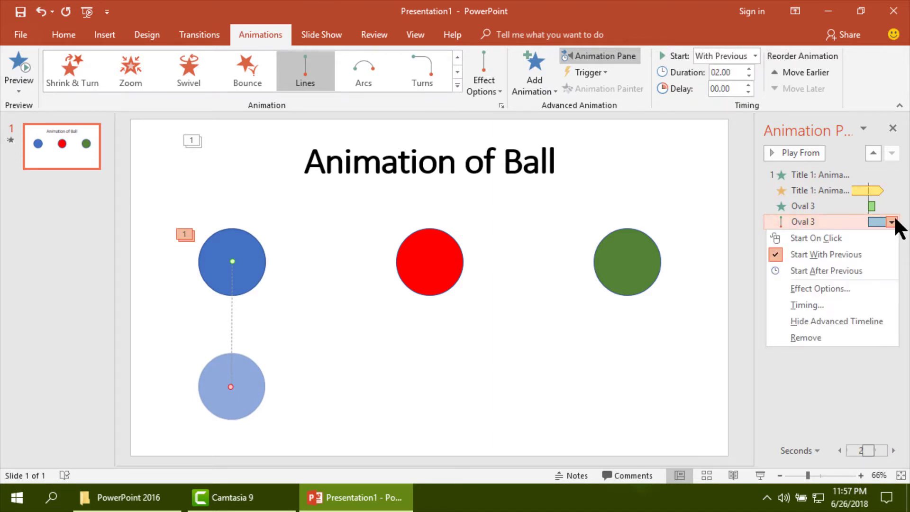
Turn on Auto-reverse for the blue ball's Down path and repeat it Until End of Slide
{"action": "left_click", "coordinate": [828, 305]}
{"action": "left_click", "coordinate": [344, 136]}
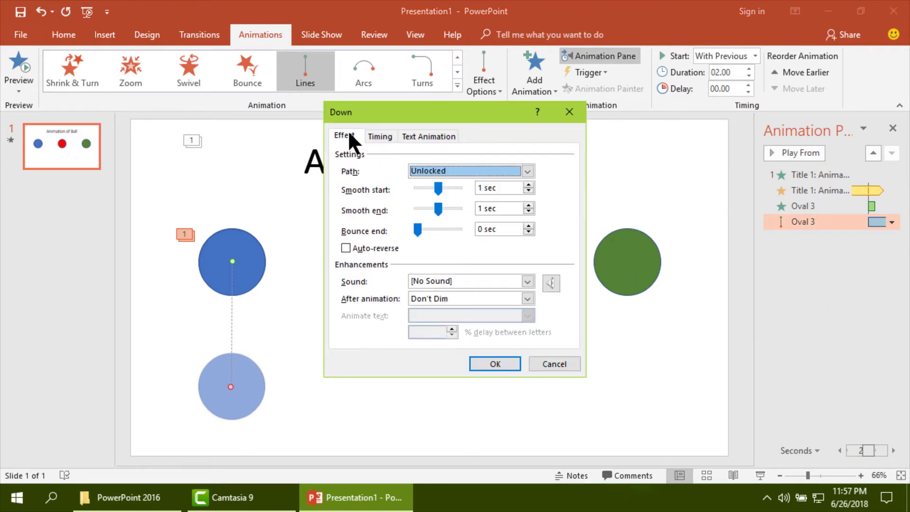
{"action": "left_click", "coordinate": [346, 248]}
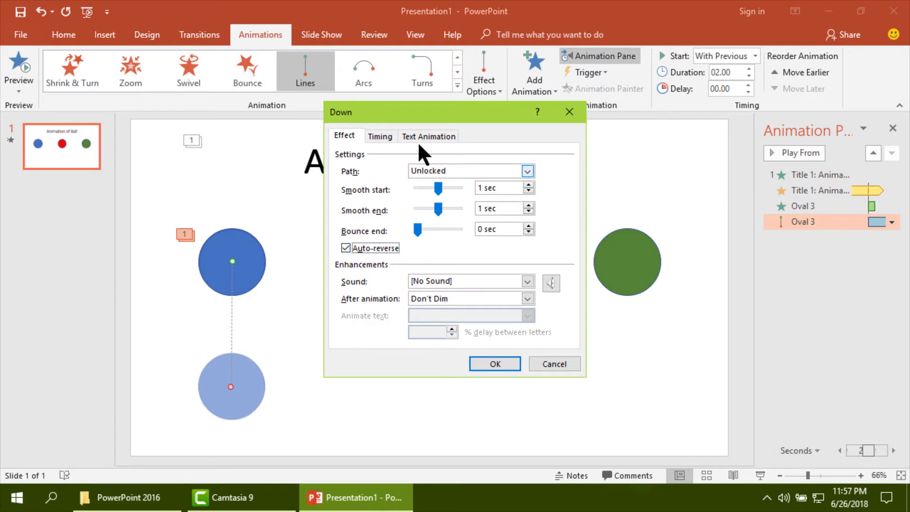
{"action": "left_click", "coordinate": [386, 136]}
{"action": "left_click", "coordinate": [492, 206]}
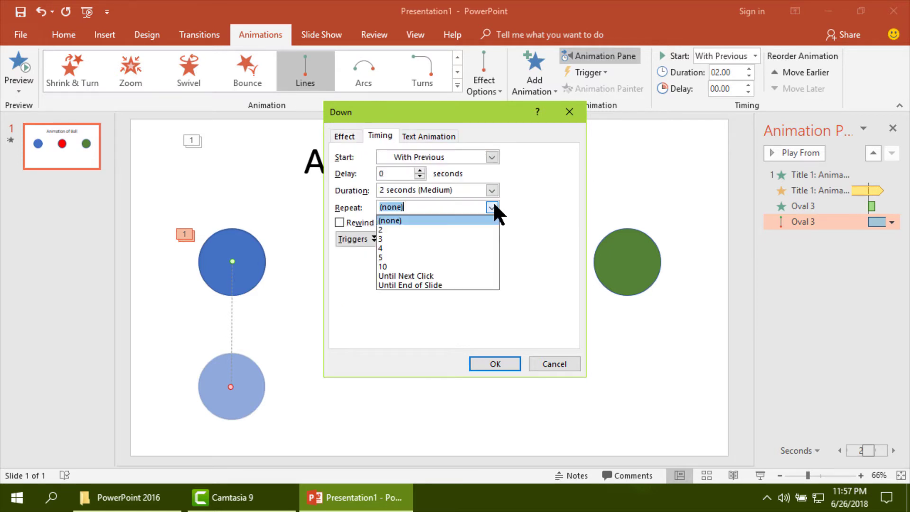
{"action": "left_click", "coordinate": [448, 284]}
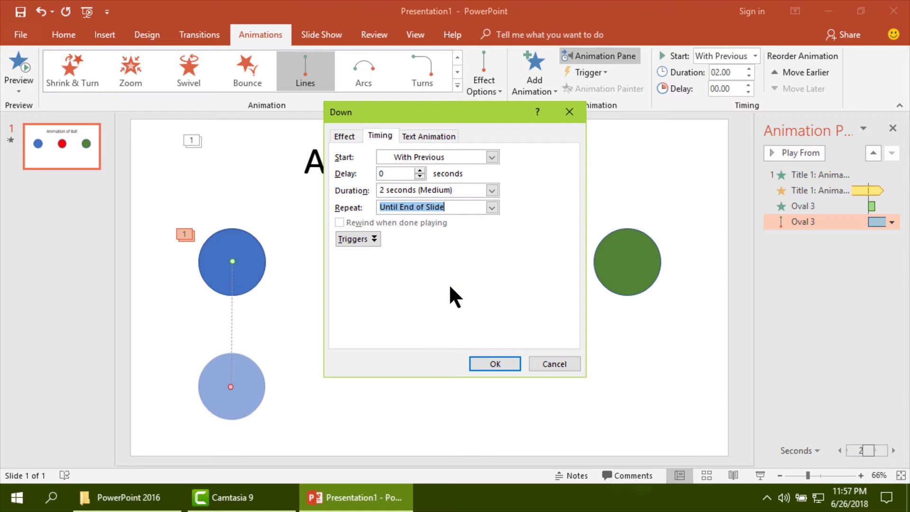
{"action": "left_click", "coordinate": [496, 362]}
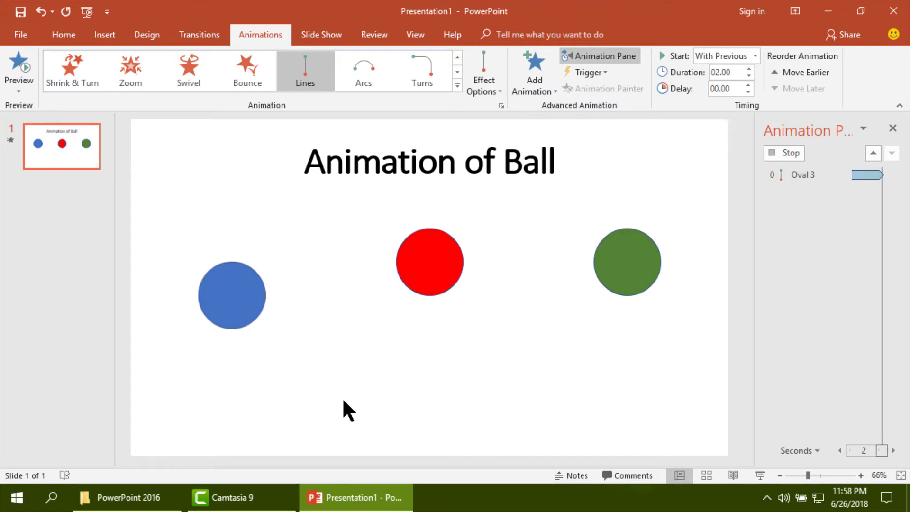
Give the red ball a Fly In entrance starting After Previous
{"action": "left_click", "coordinate": [441, 281]}
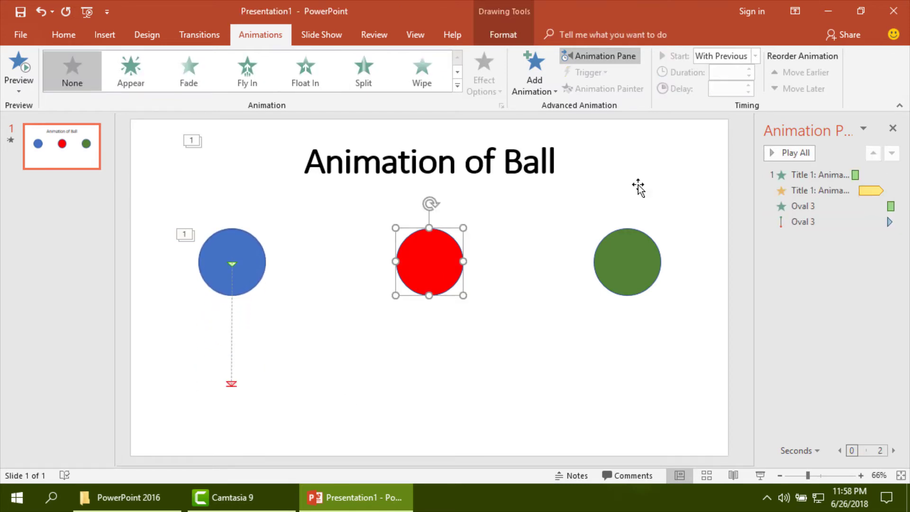
{"action": "left_click", "coordinate": [553, 85]}
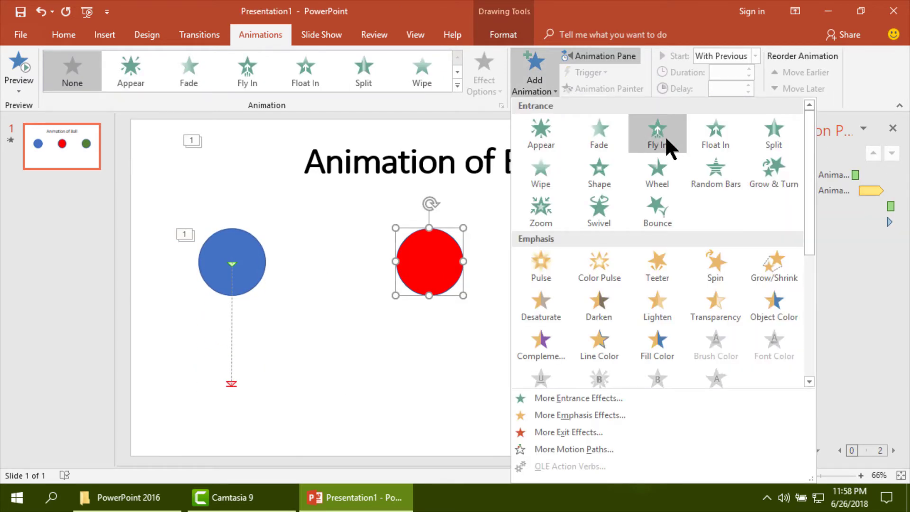
{"action": "left_click", "coordinate": [666, 140]}
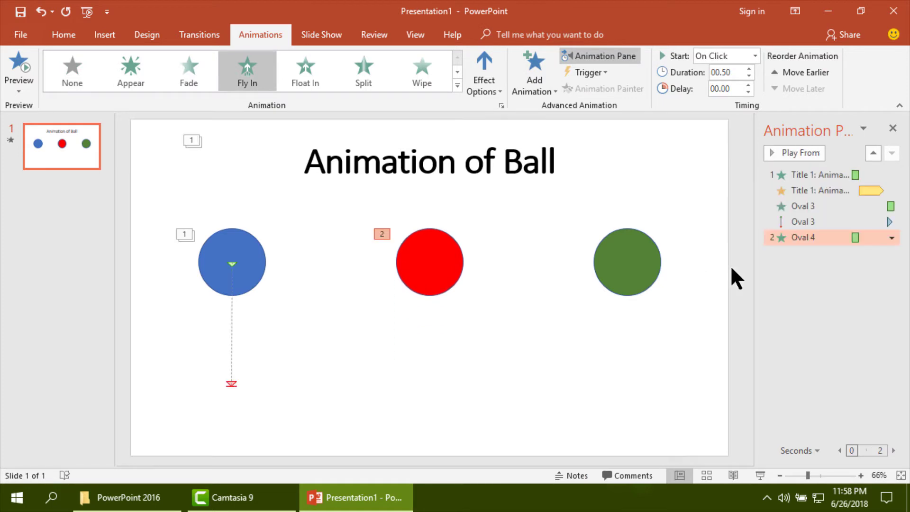
{"action": "left_click", "coordinate": [756, 56]}
{"action": "left_click", "coordinate": [736, 97]}
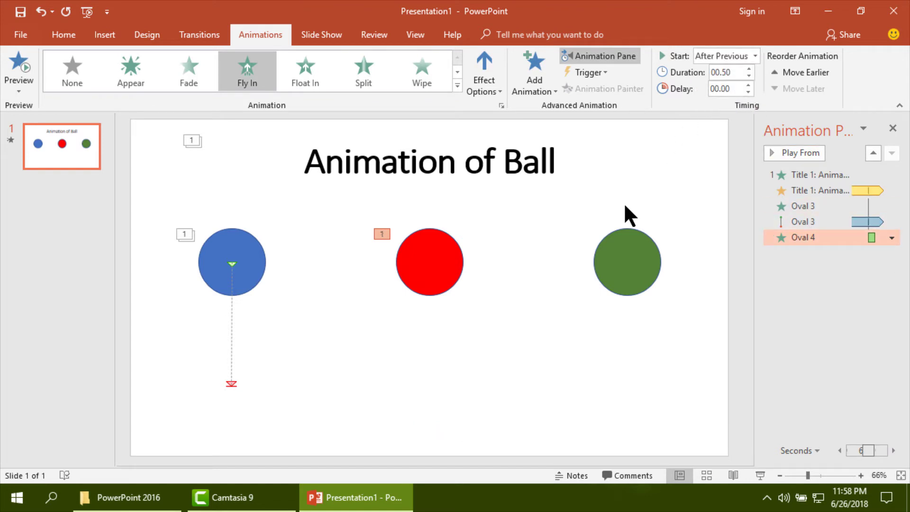
Add a circle shape motion path to the red ball, starting With Previous
{"action": "left_click", "coordinate": [437, 261]}
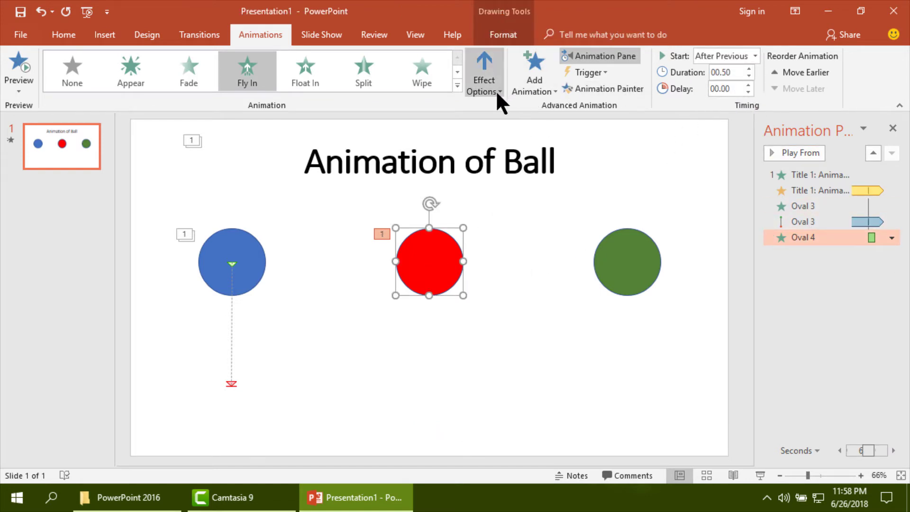
{"action": "left_click", "coordinate": [556, 89]}
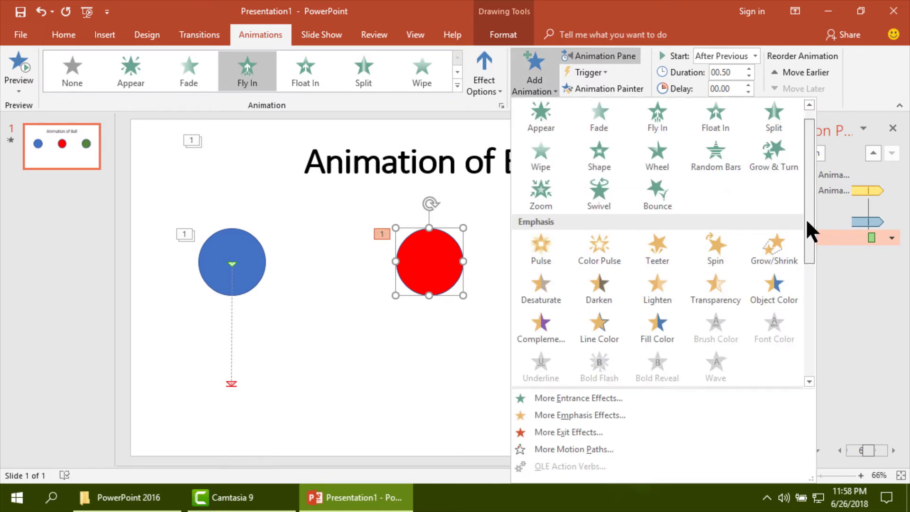
{"action": "left_click_drag", "start_coordinate": [807, 218], "coordinate": [806, 326]}
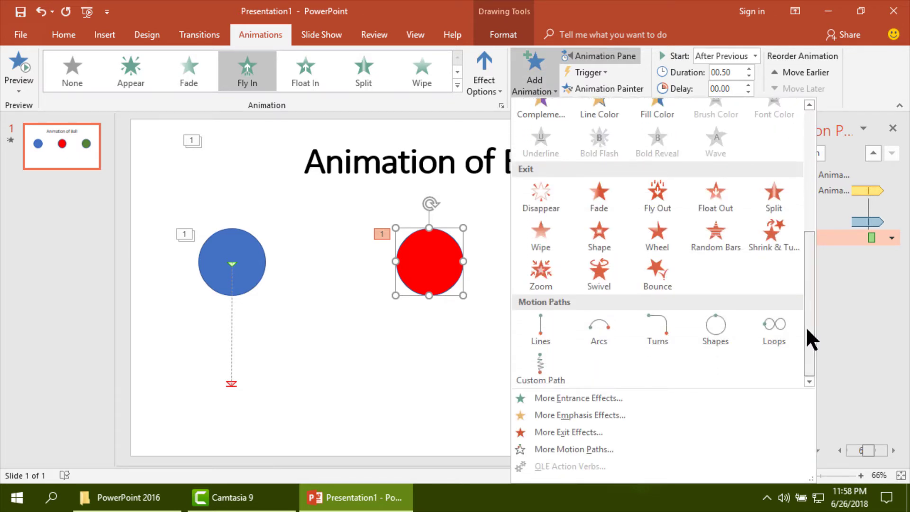
{"action": "left_click", "coordinate": [717, 328]}
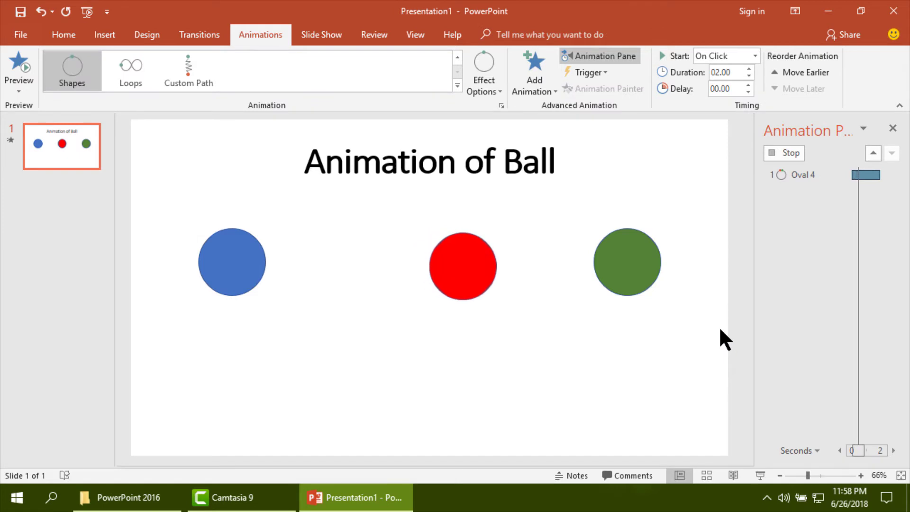
{"action": "left_click", "coordinate": [756, 55]}
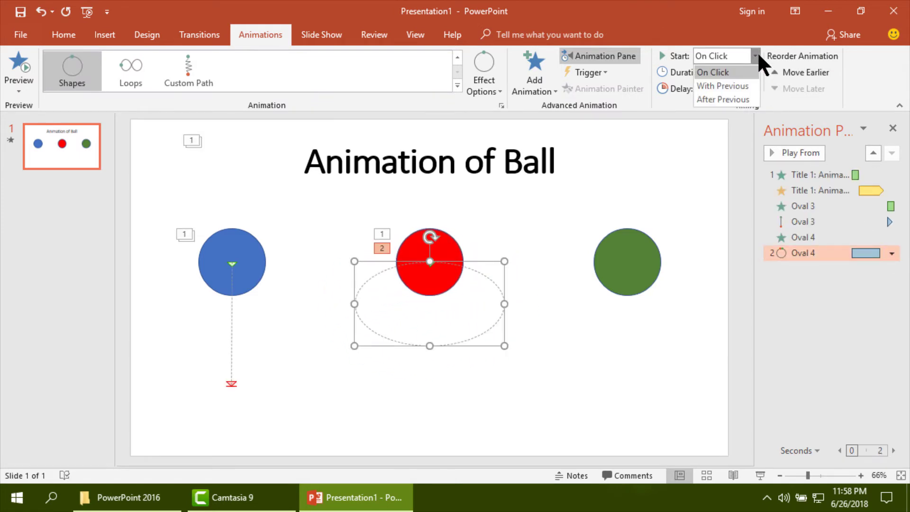
{"action": "left_click", "coordinate": [733, 86]}
Set the red ball's circle path to repeat Until End of Slide
{"action": "left_click", "coordinate": [892, 253]}
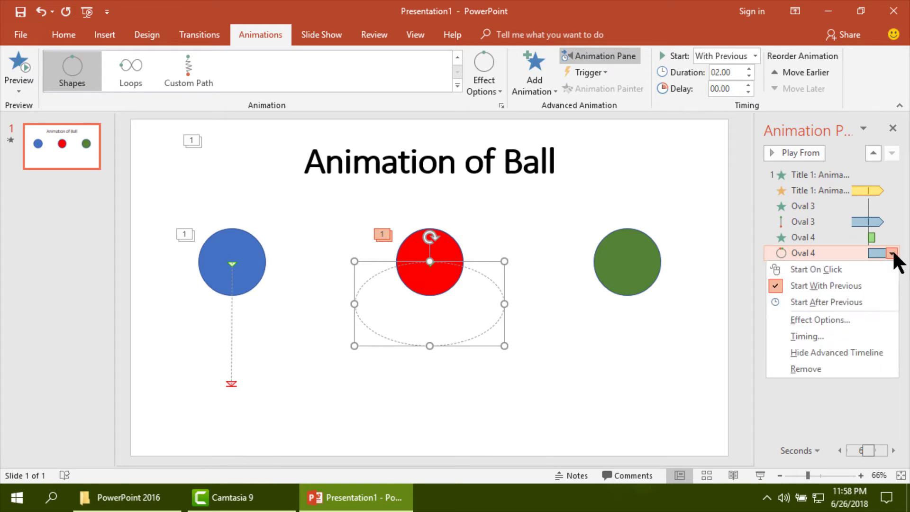
{"action": "left_click", "coordinate": [823, 332]}
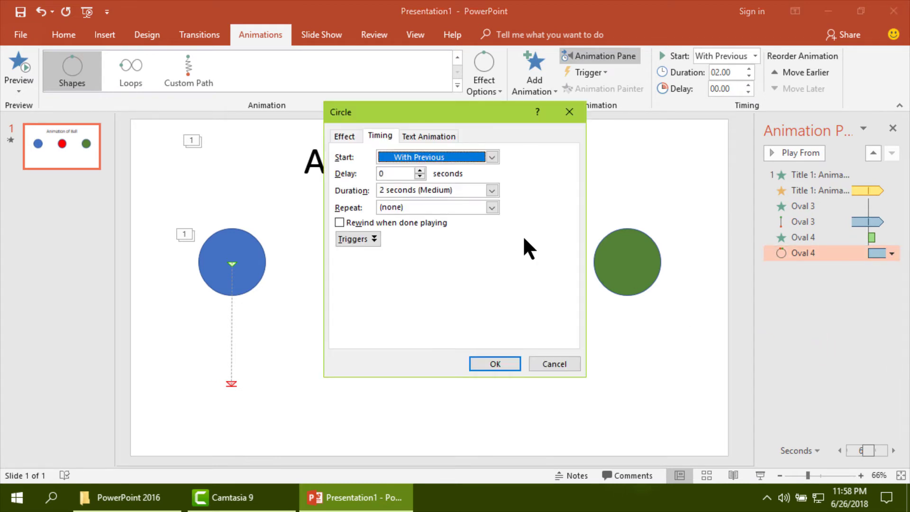
{"action": "left_click", "coordinate": [492, 207]}
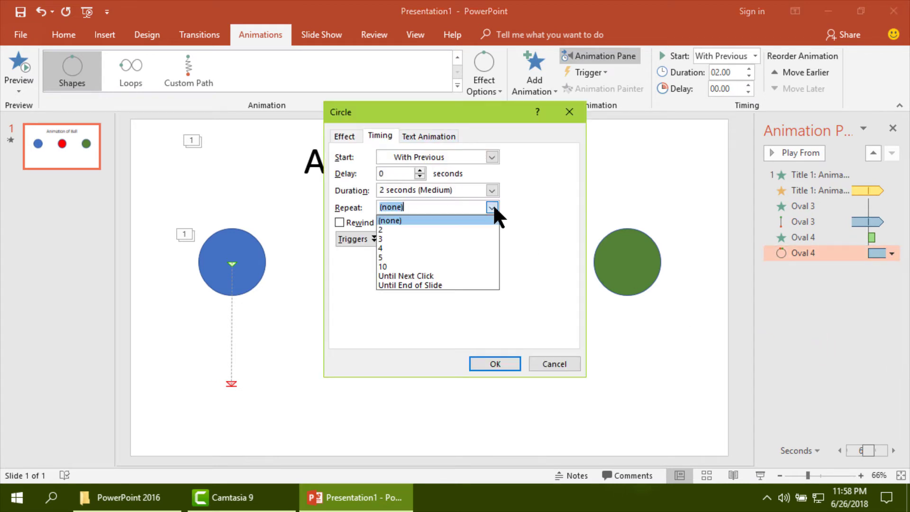
{"action": "left_click", "coordinate": [456, 285]}
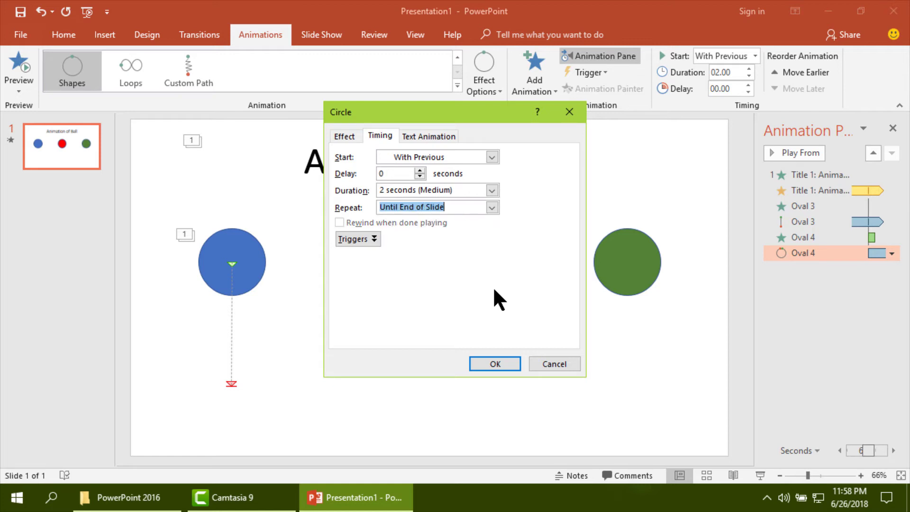
{"action": "left_click", "coordinate": [496, 365]}
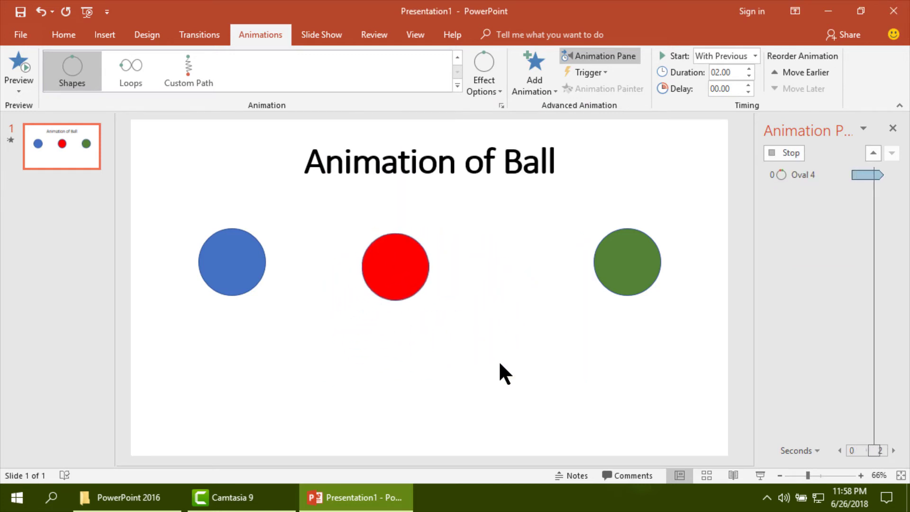
Give the green ball a Fly In entrance starting After Previous
{"action": "left_click", "coordinate": [615, 267]}
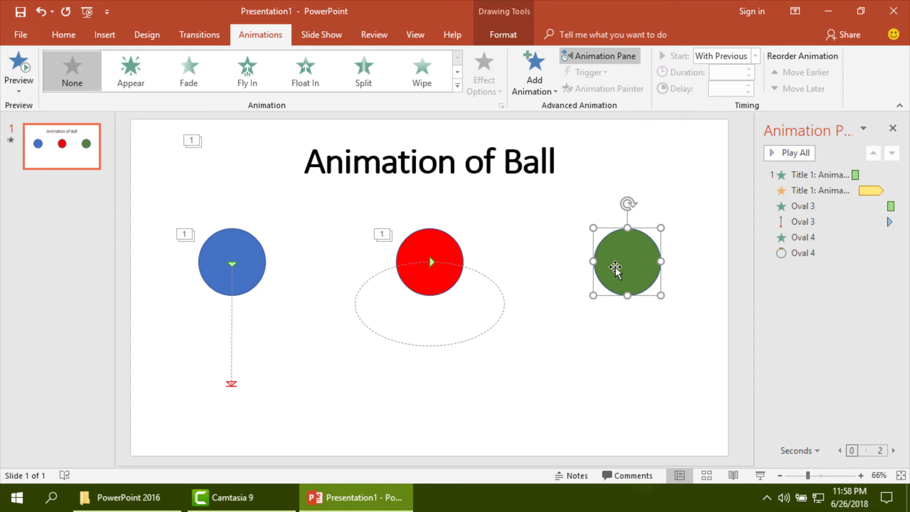
{"action": "left_click", "coordinate": [554, 86]}
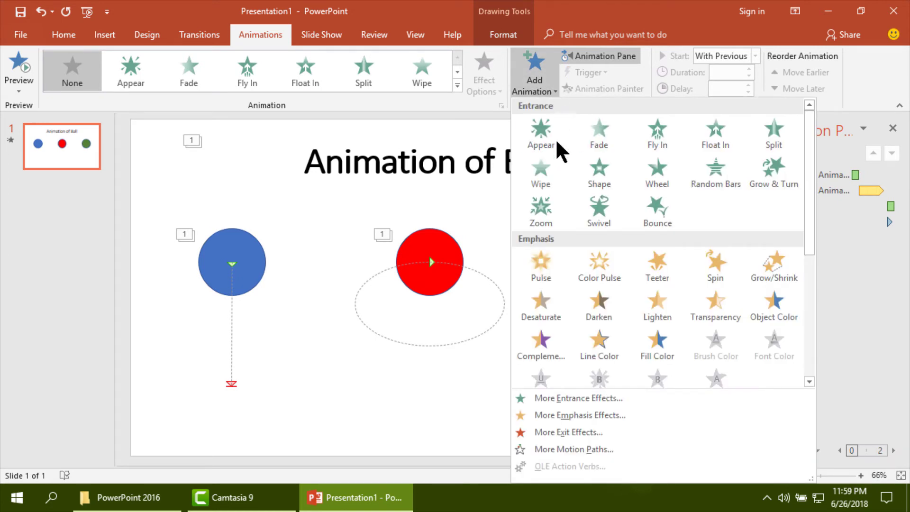
{"action": "left_click", "coordinate": [658, 135]}
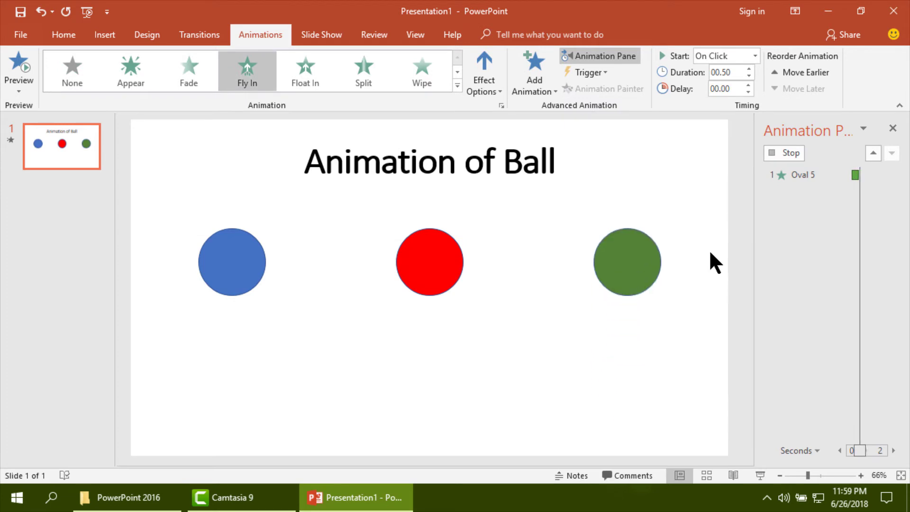
{"action": "left_click", "coordinate": [755, 56]}
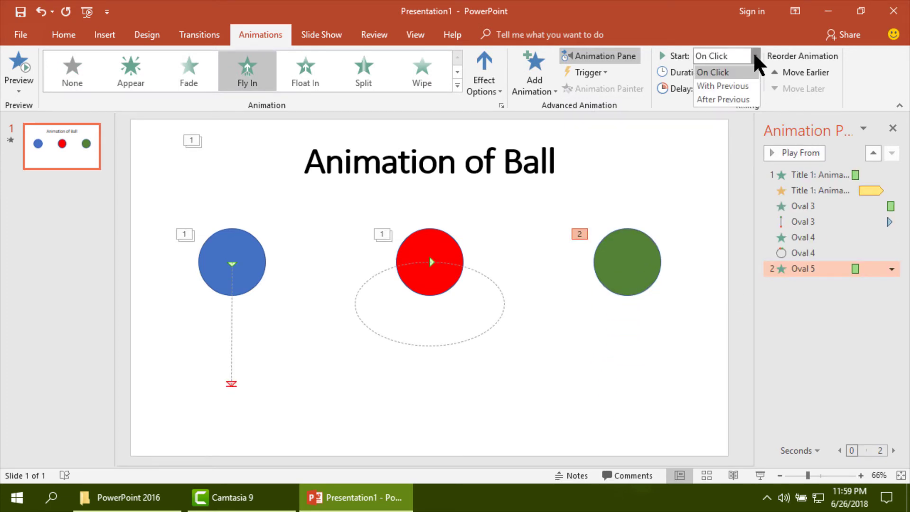
{"action": "left_click", "coordinate": [747, 93]}
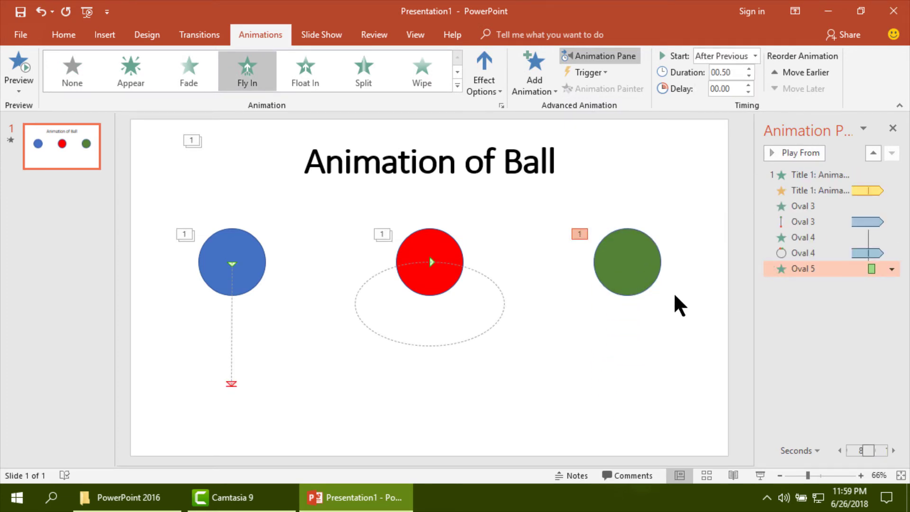
Draw a freehand custom motion path for the green ball looping around the title and slide bottom
{"action": "left_click", "coordinate": [635, 287]}
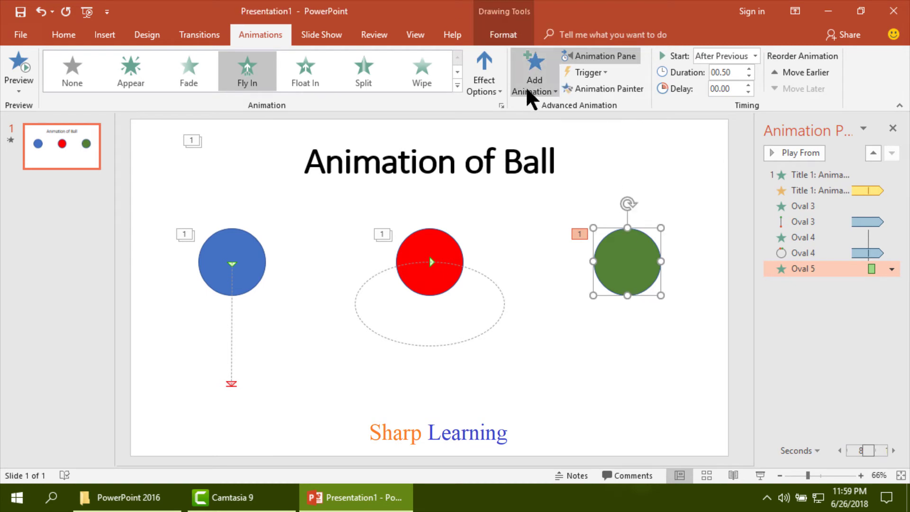
{"action": "left_click", "coordinate": [556, 87]}
{"action": "left_click_drag", "start_coordinate": [810, 227], "coordinate": [795, 355]}
{"action": "left_click", "coordinate": [541, 373]}
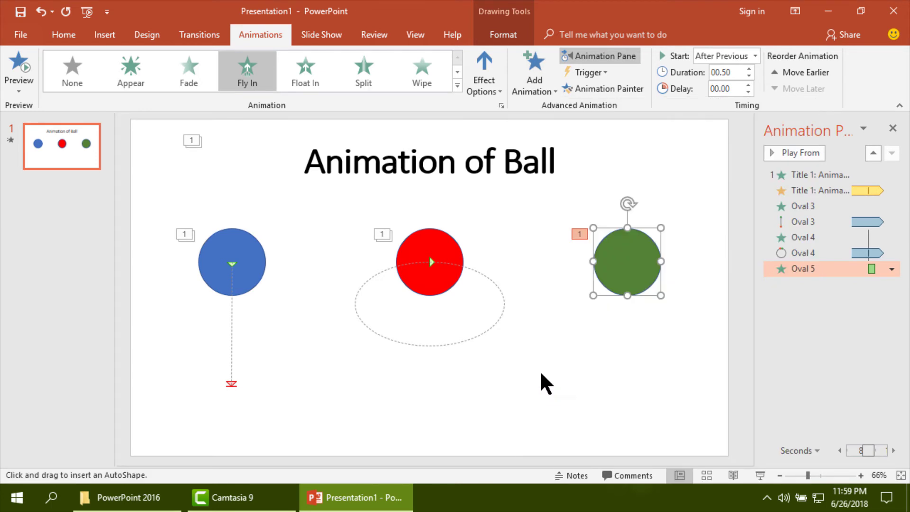
{"action": "mouse_move", "coordinate": [671, 205]}
{"action": "left_mouse_down"}
{"action": "mouse_move", "coordinate": [677, 146]}
{"action": "mouse_move", "coordinate": [513, 156]}
{"action": "mouse_move", "coordinate": [427, 145]}
{"action": "left_mouse_up"}
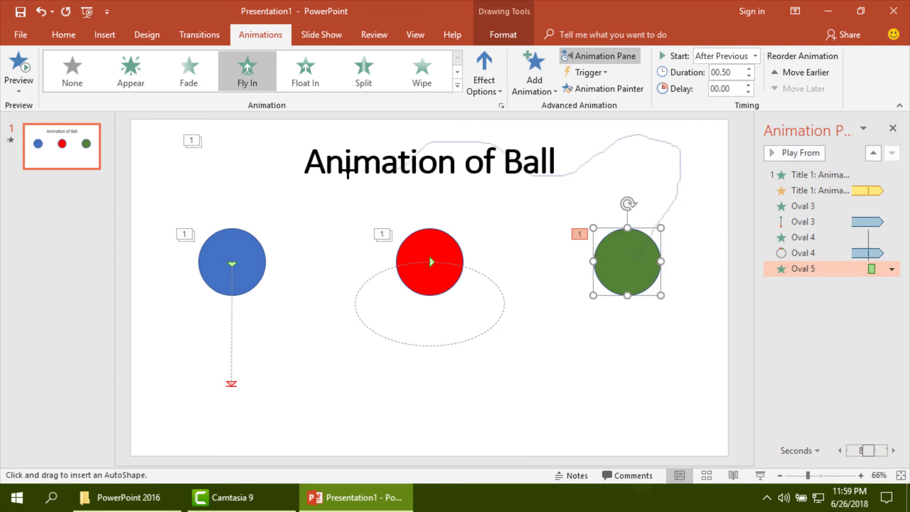
{"action": "left_click_drag", "start_coordinate": [224, 158], "coordinate": [175, 179]}
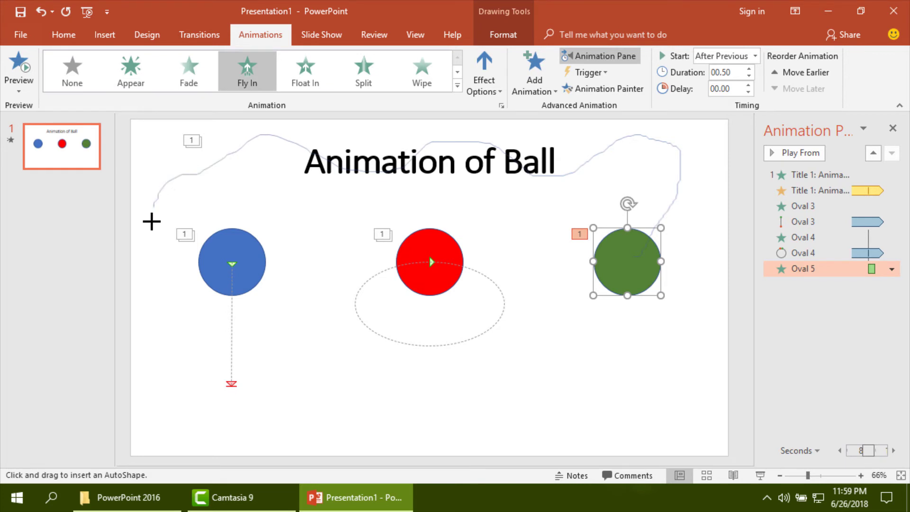
{"action": "mouse_move", "coordinate": [167, 268]}
{"action": "left_mouse_down"}
{"action": "mouse_move", "coordinate": [152, 363]}
{"action": "mouse_move", "coordinate": [246, 435]}
{"action": "mouse_move", "coordinate": [321, 363]}
{"action": "mouse_move", "coordinate": [419, 327]}
{"action": "mouse_move", "coordinate": [491, 408]}
{"action": "mouse_move", "coordinate": [638, 418]}
{"action": "mouse_move", "coordinate": [644, 249]}
{"action": "left_mouse_up"}
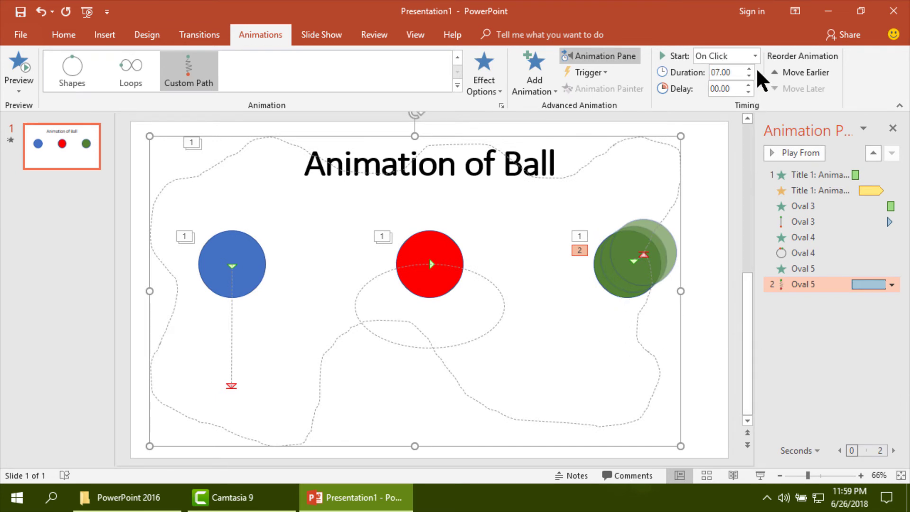
Set the green ball's custom path to With Previous, Auto-reverse, and Repeat Until End of Slide
{"action": "left_click", "coordinate": [755, 55]}
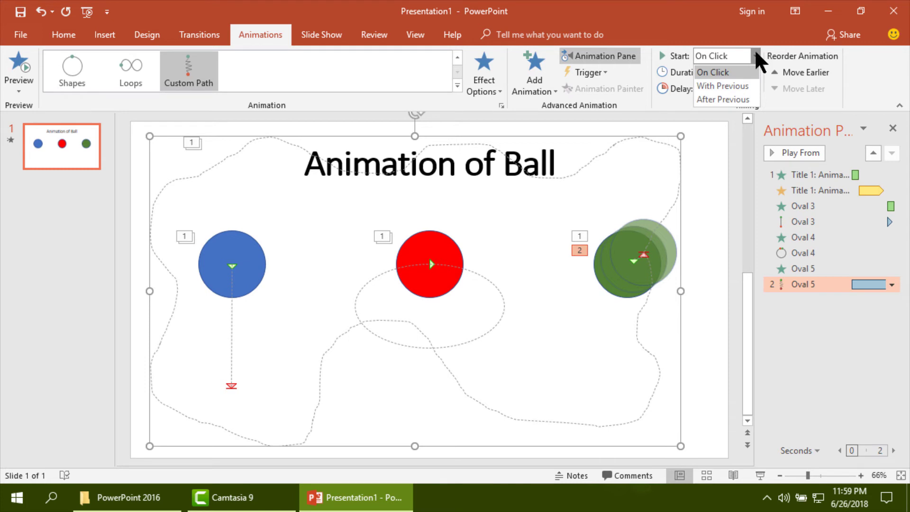
{"action": "left_click", "coordinate": [738, 85]}
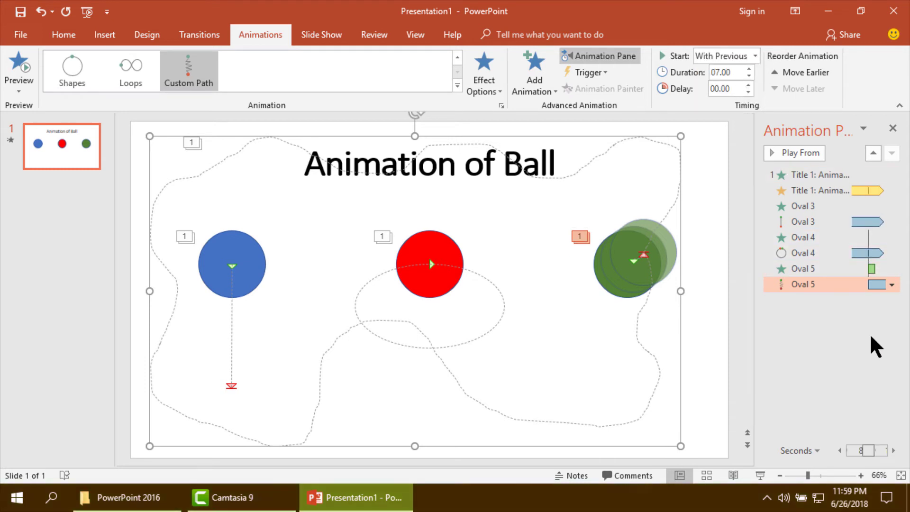
{"action": "left_click", "coordinate": [892, 285]}
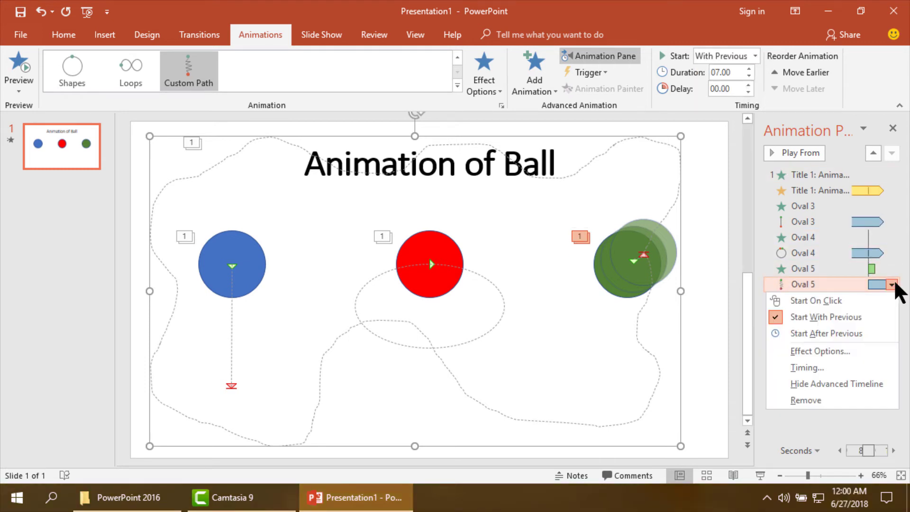
{"action": "left_click", "coordinate": [811, 350]}
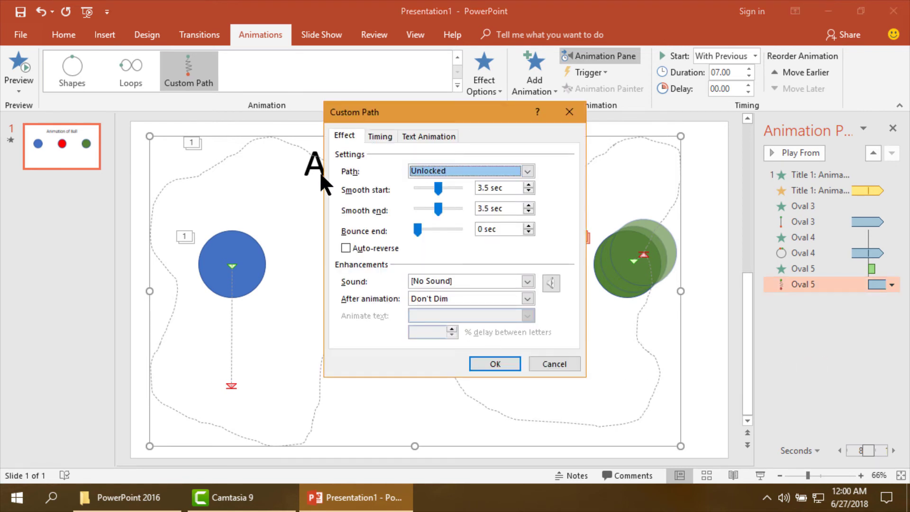
{"action": "left_click", "coordinate": [345, 246]}
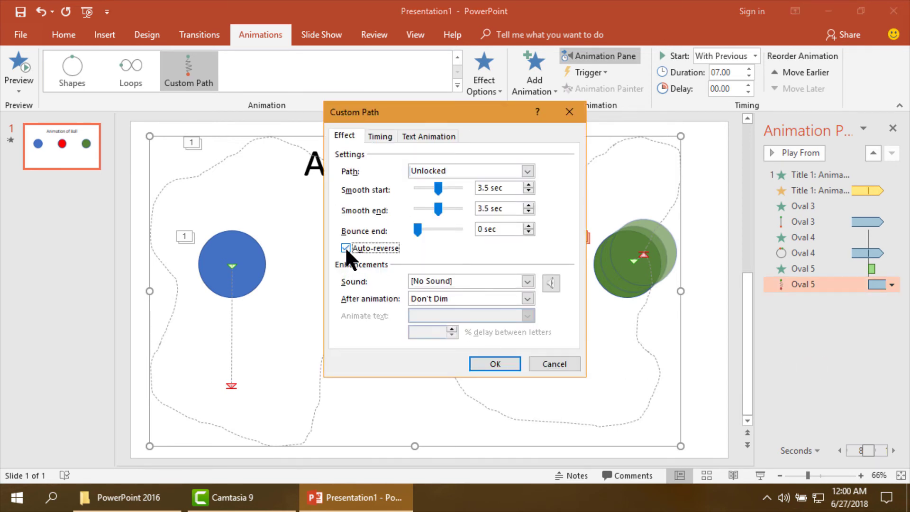
{"action": "left_click", "coordinate": [380, 137]}
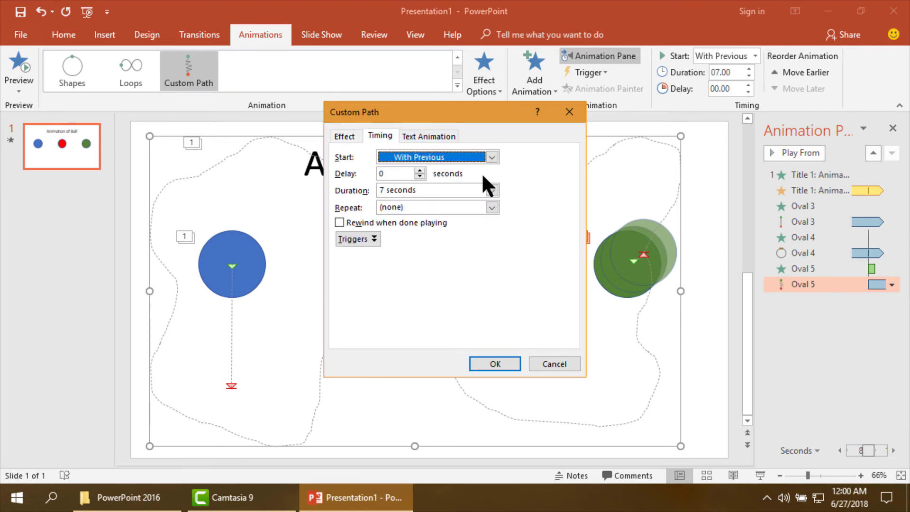
{"action": "left_click", "coordinate": [492, 207]}
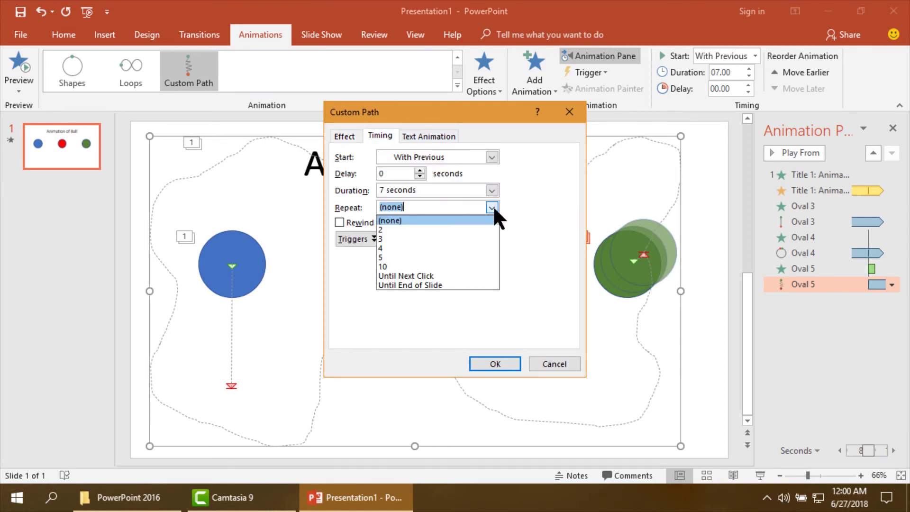
{"action": "left_click", "coordinate": [448, 283]}
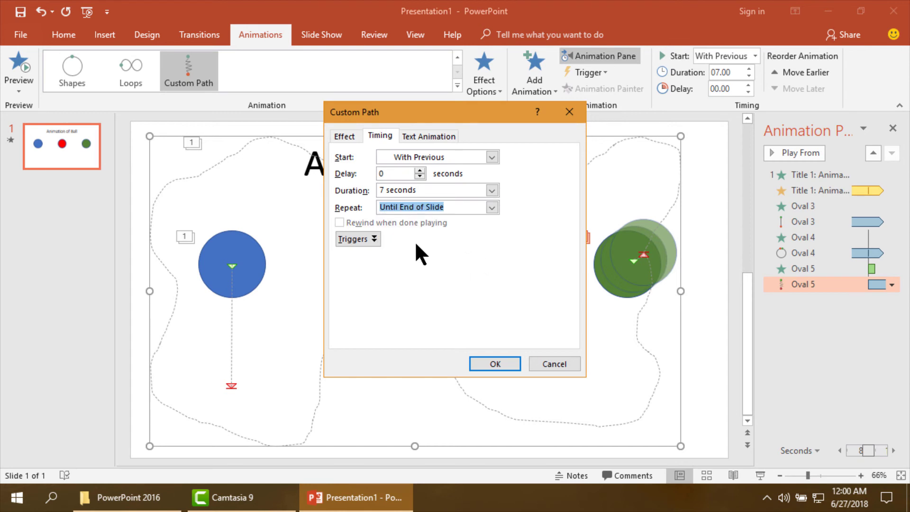
{"action": "left_click", "coordinate": [482, 369]}
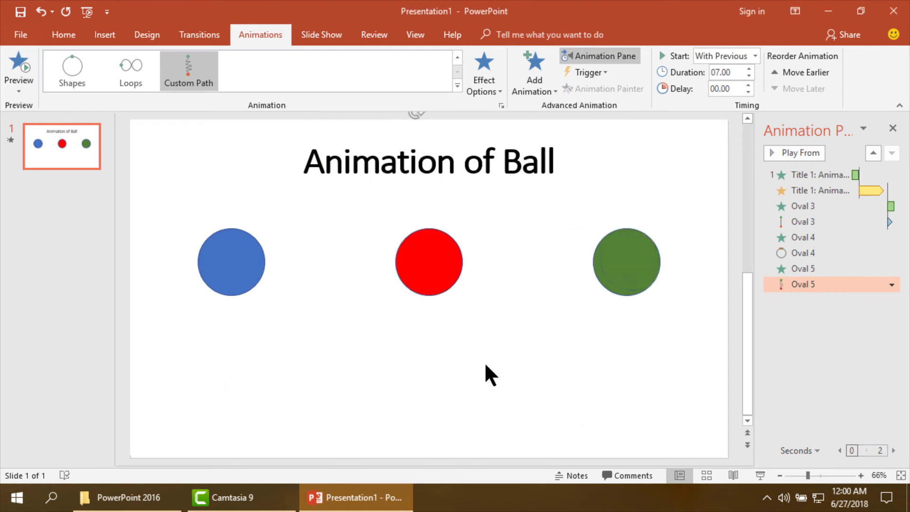